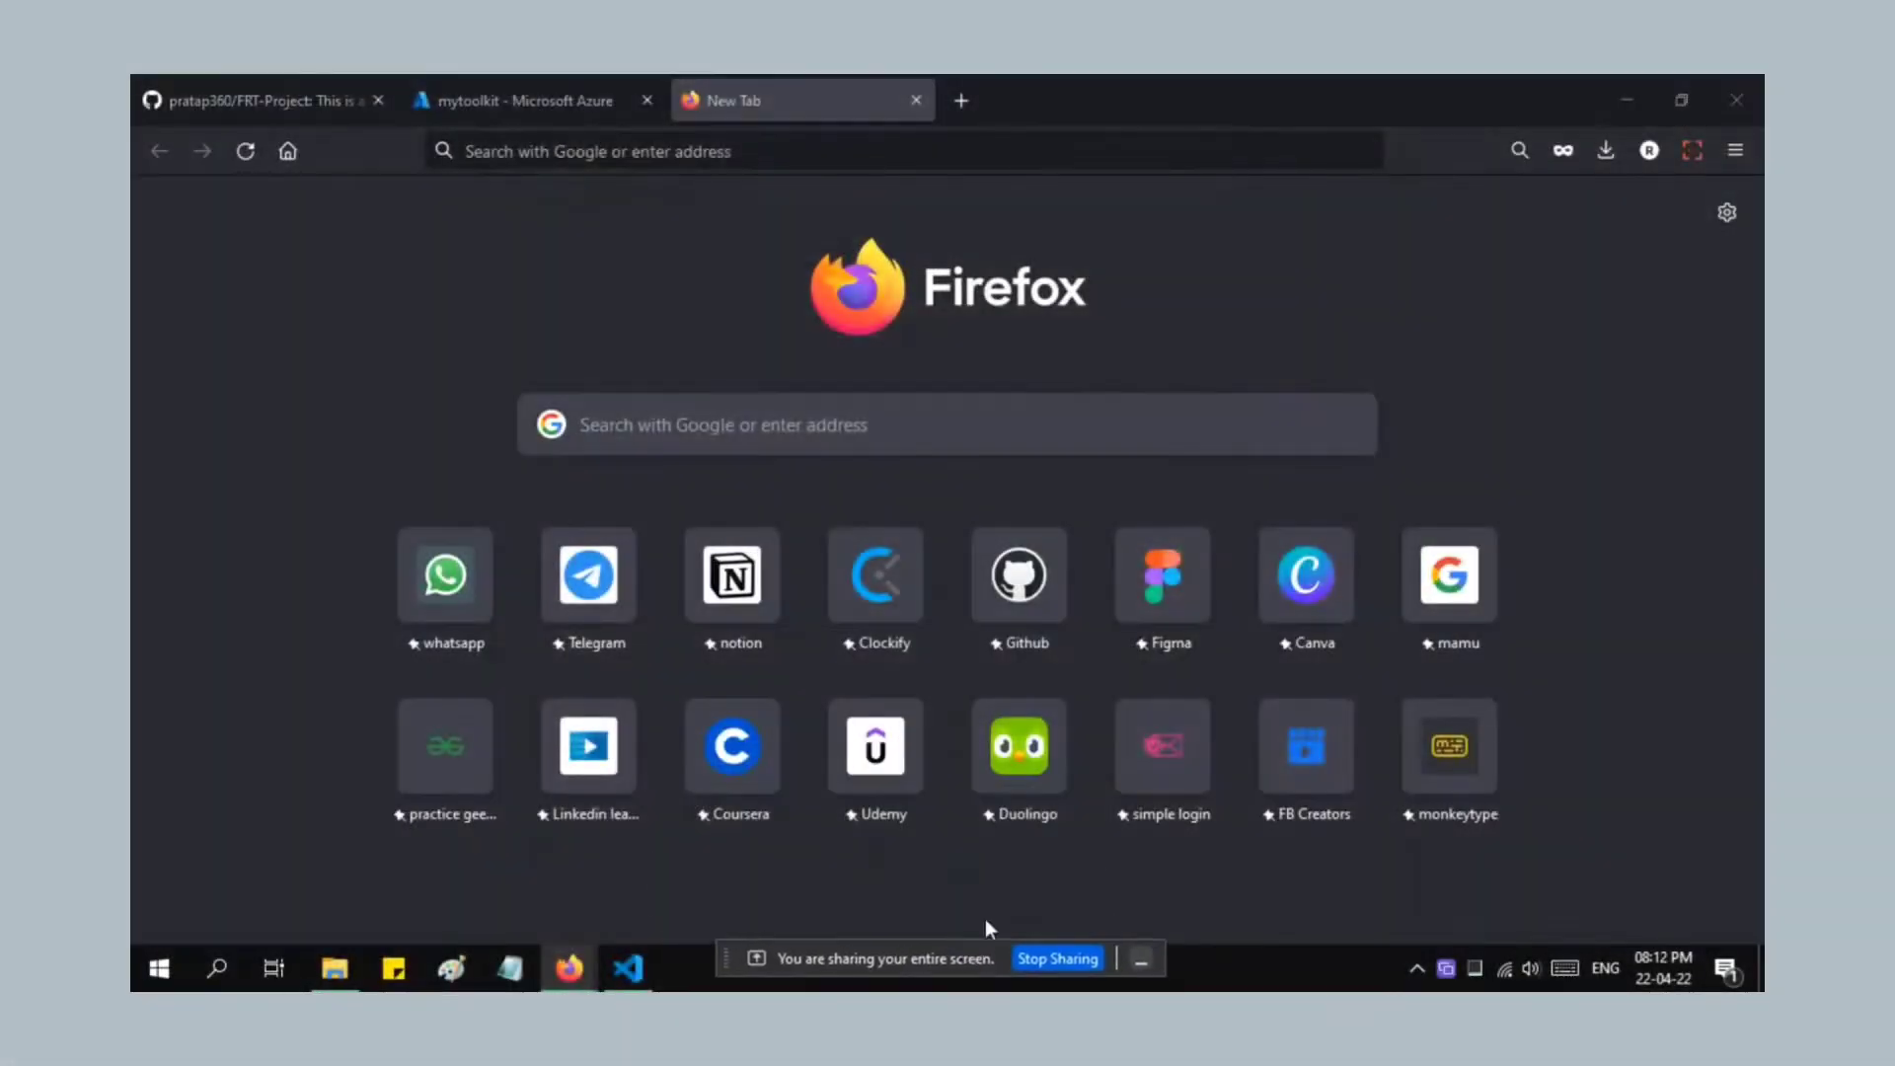
Review the FRT-Project GitHub repository and the Azure Static Web App overview page.
{"action": "left_click", "coordinate": [593, 110]}
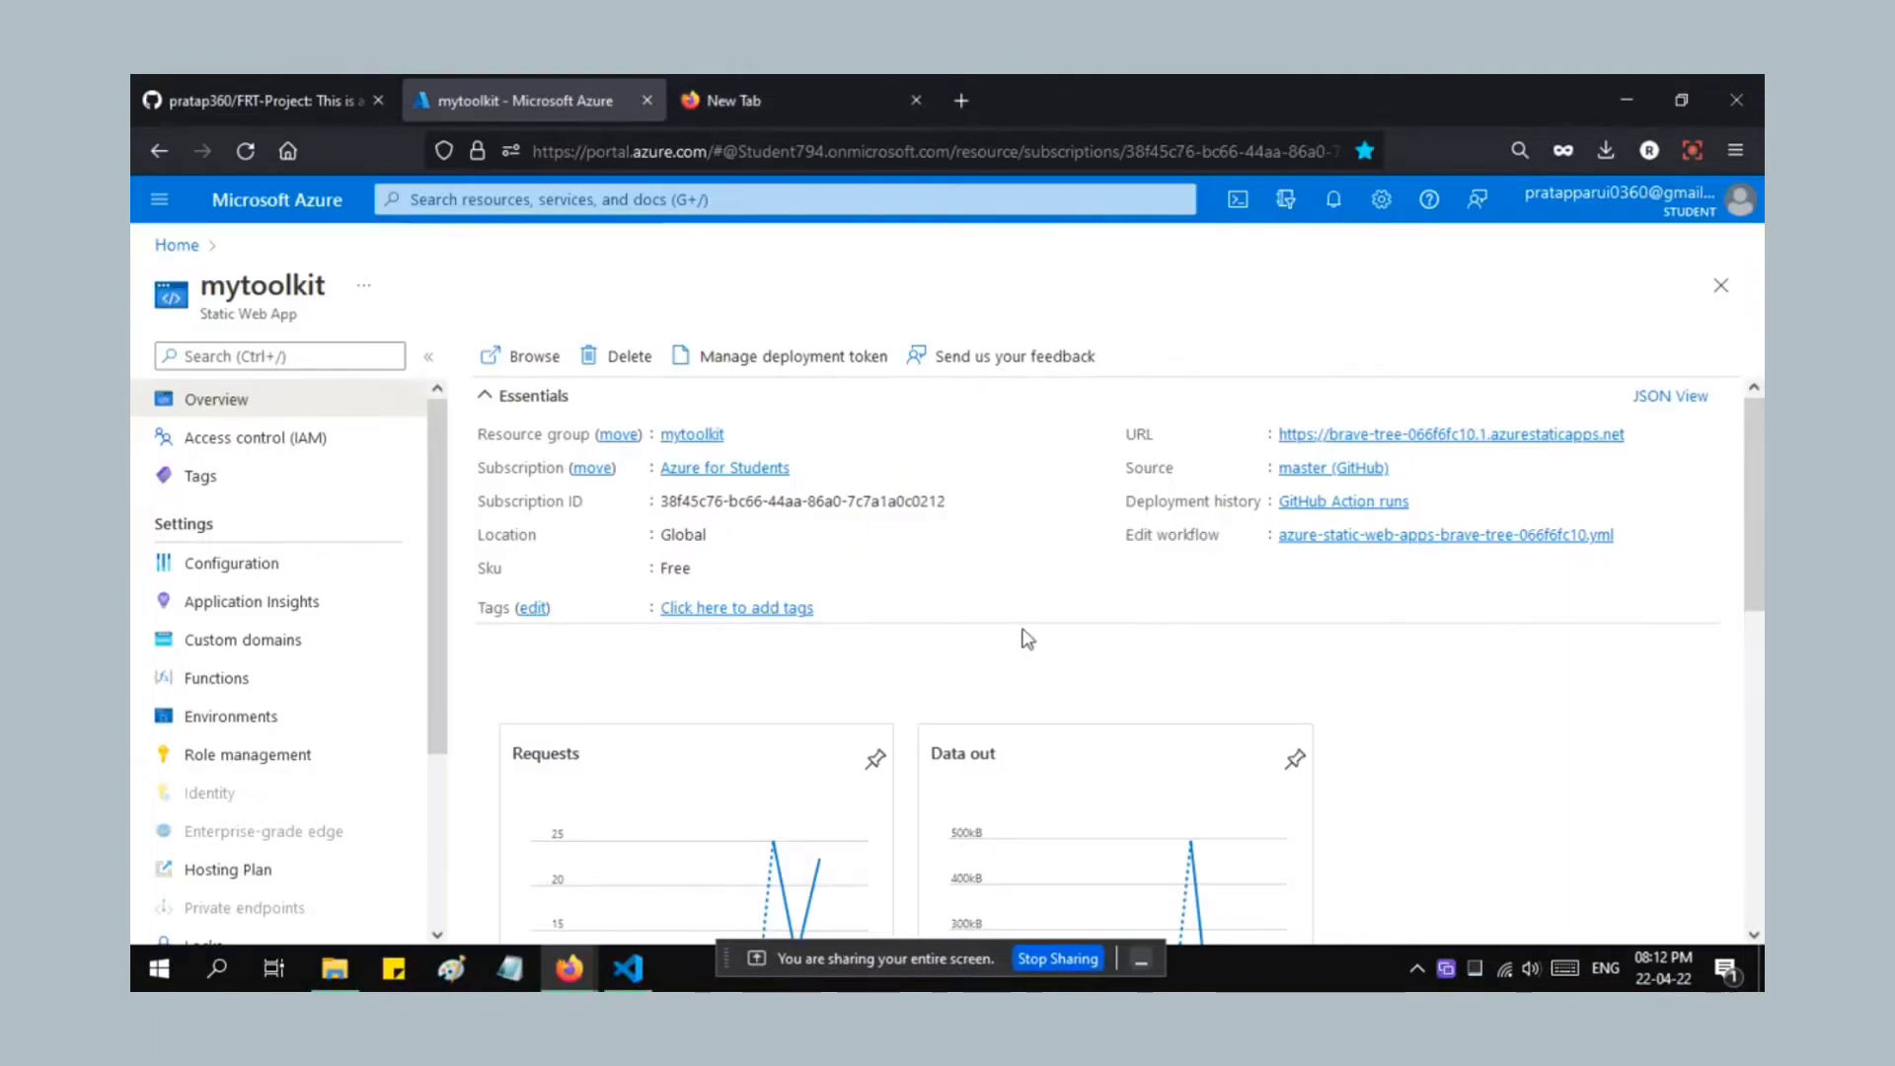
{"action": "left_click", "coordinate": [298, 100]}
{"action": "scroll", "coordinate": [844, 513], "scroll_direction": "down", "scroll_amount": 15}
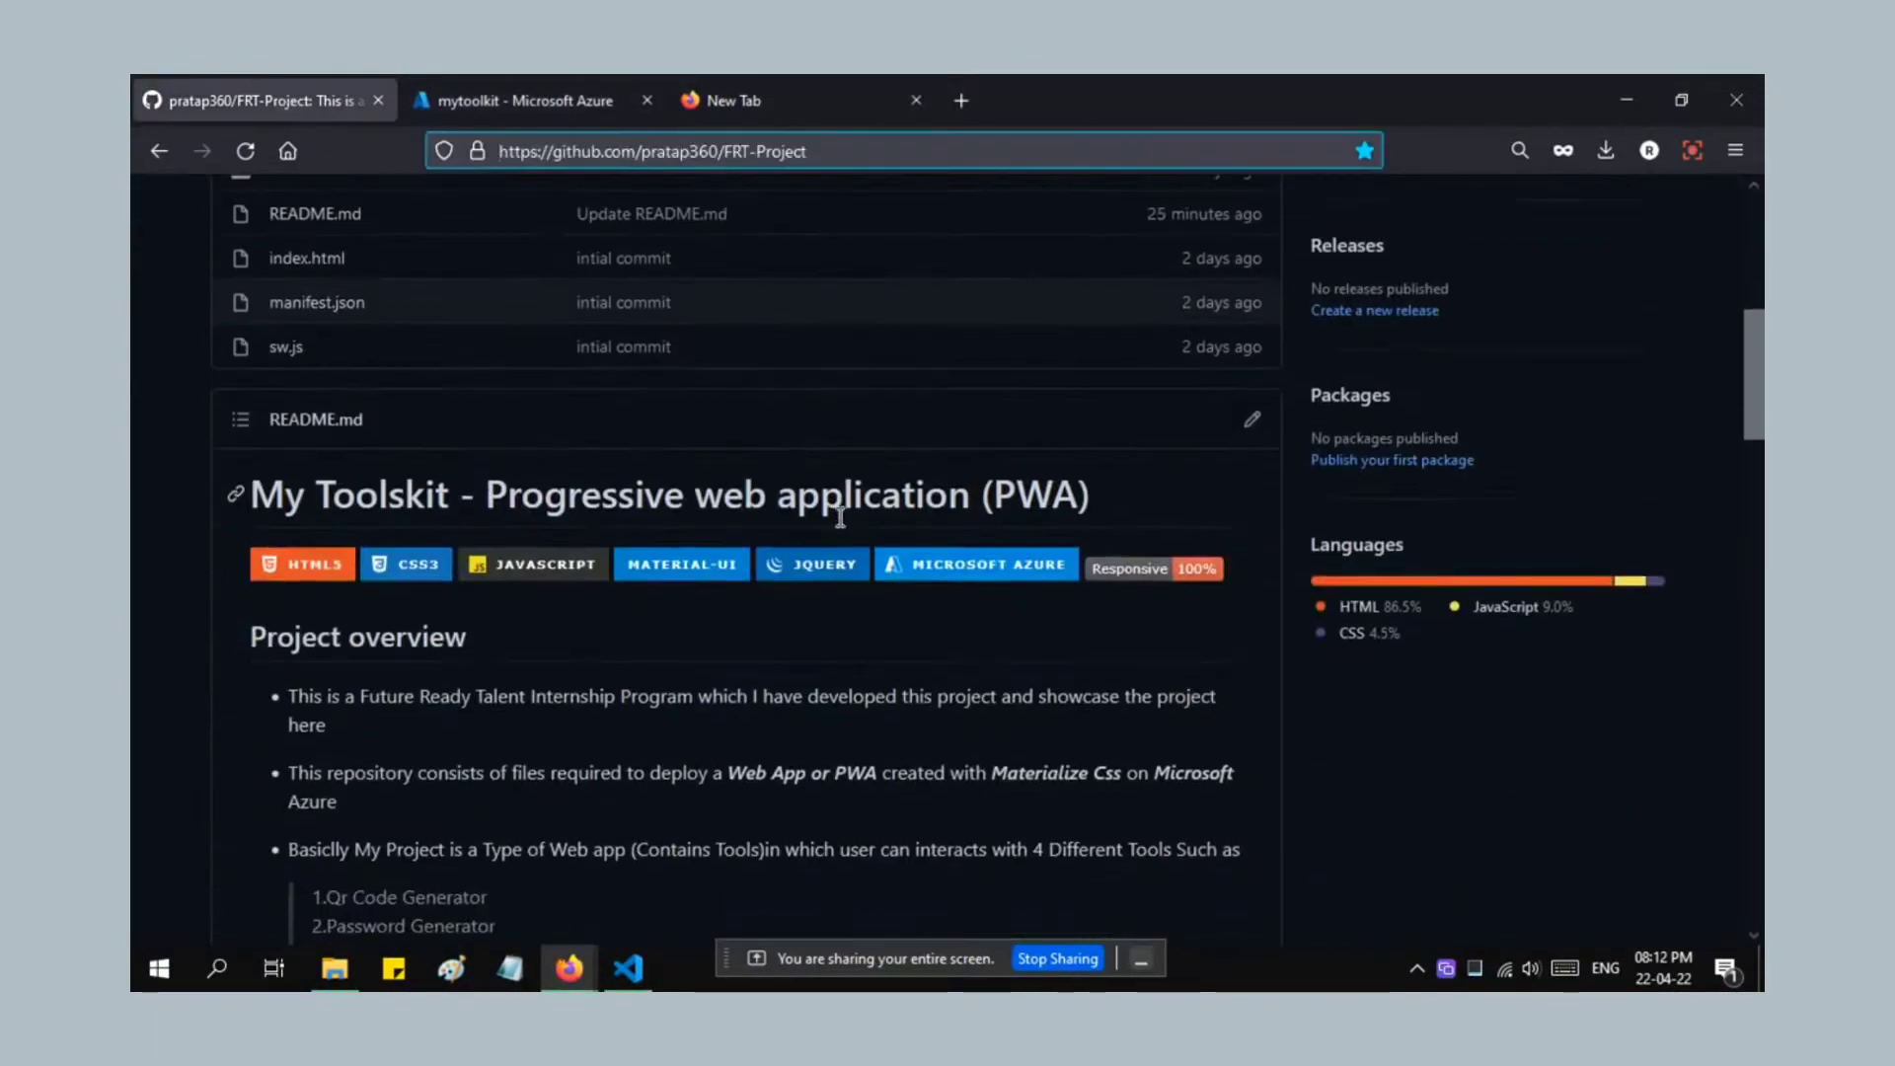
{"action": "scroll", "coordinate": [855, 514], "scroll_direction": "up", "scroll_amount": 15}
{"action": "left_click", "coordinate": [533, 99]}
{"action": "scroll", "coordinate": [1438, 524], "scroll_direction": "down", "scroll_amount": 5}
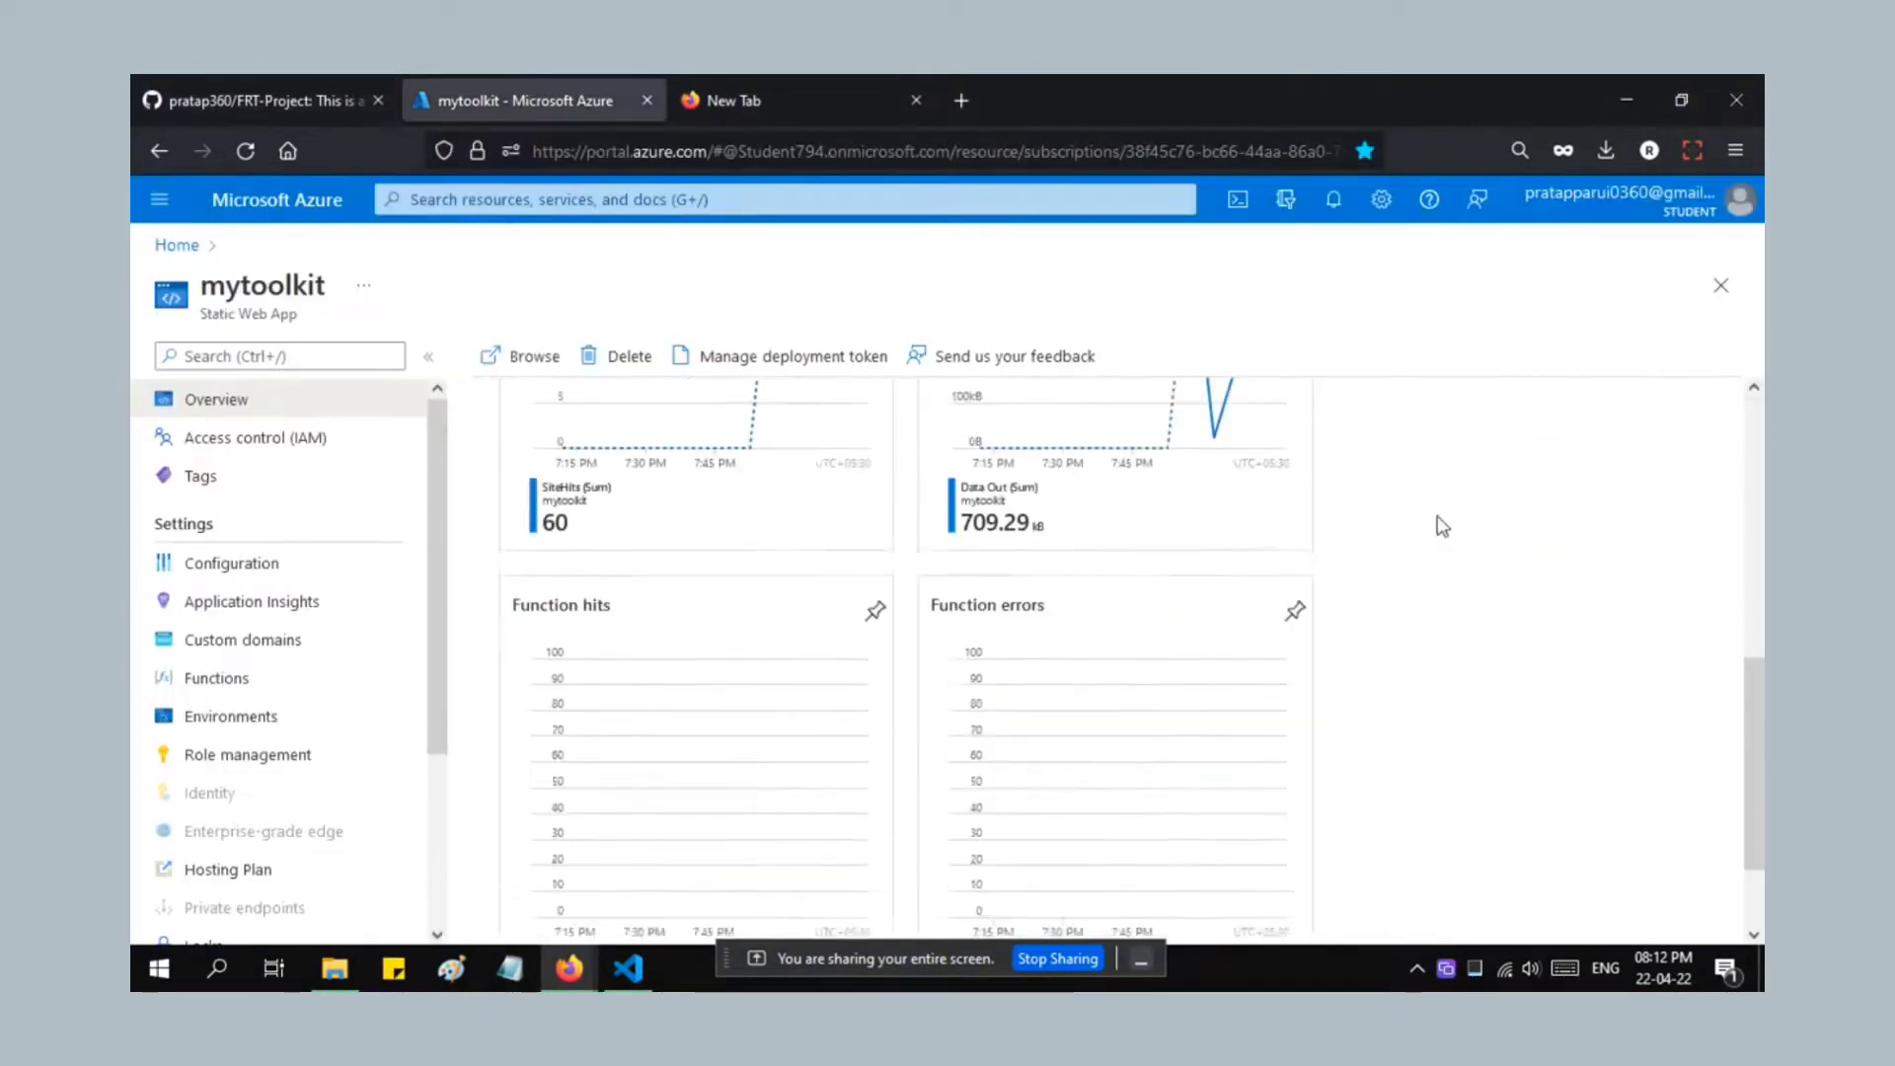
{"action": "scroll", "coordinate": [1481, 706], "scroll_direction": "up", "scroll_amount": 5}
Open the deployed My Toolkits site, switch to dark theme and view the How To Use guide.
{"action": "left_click", "coordinate": [1436, 437]}
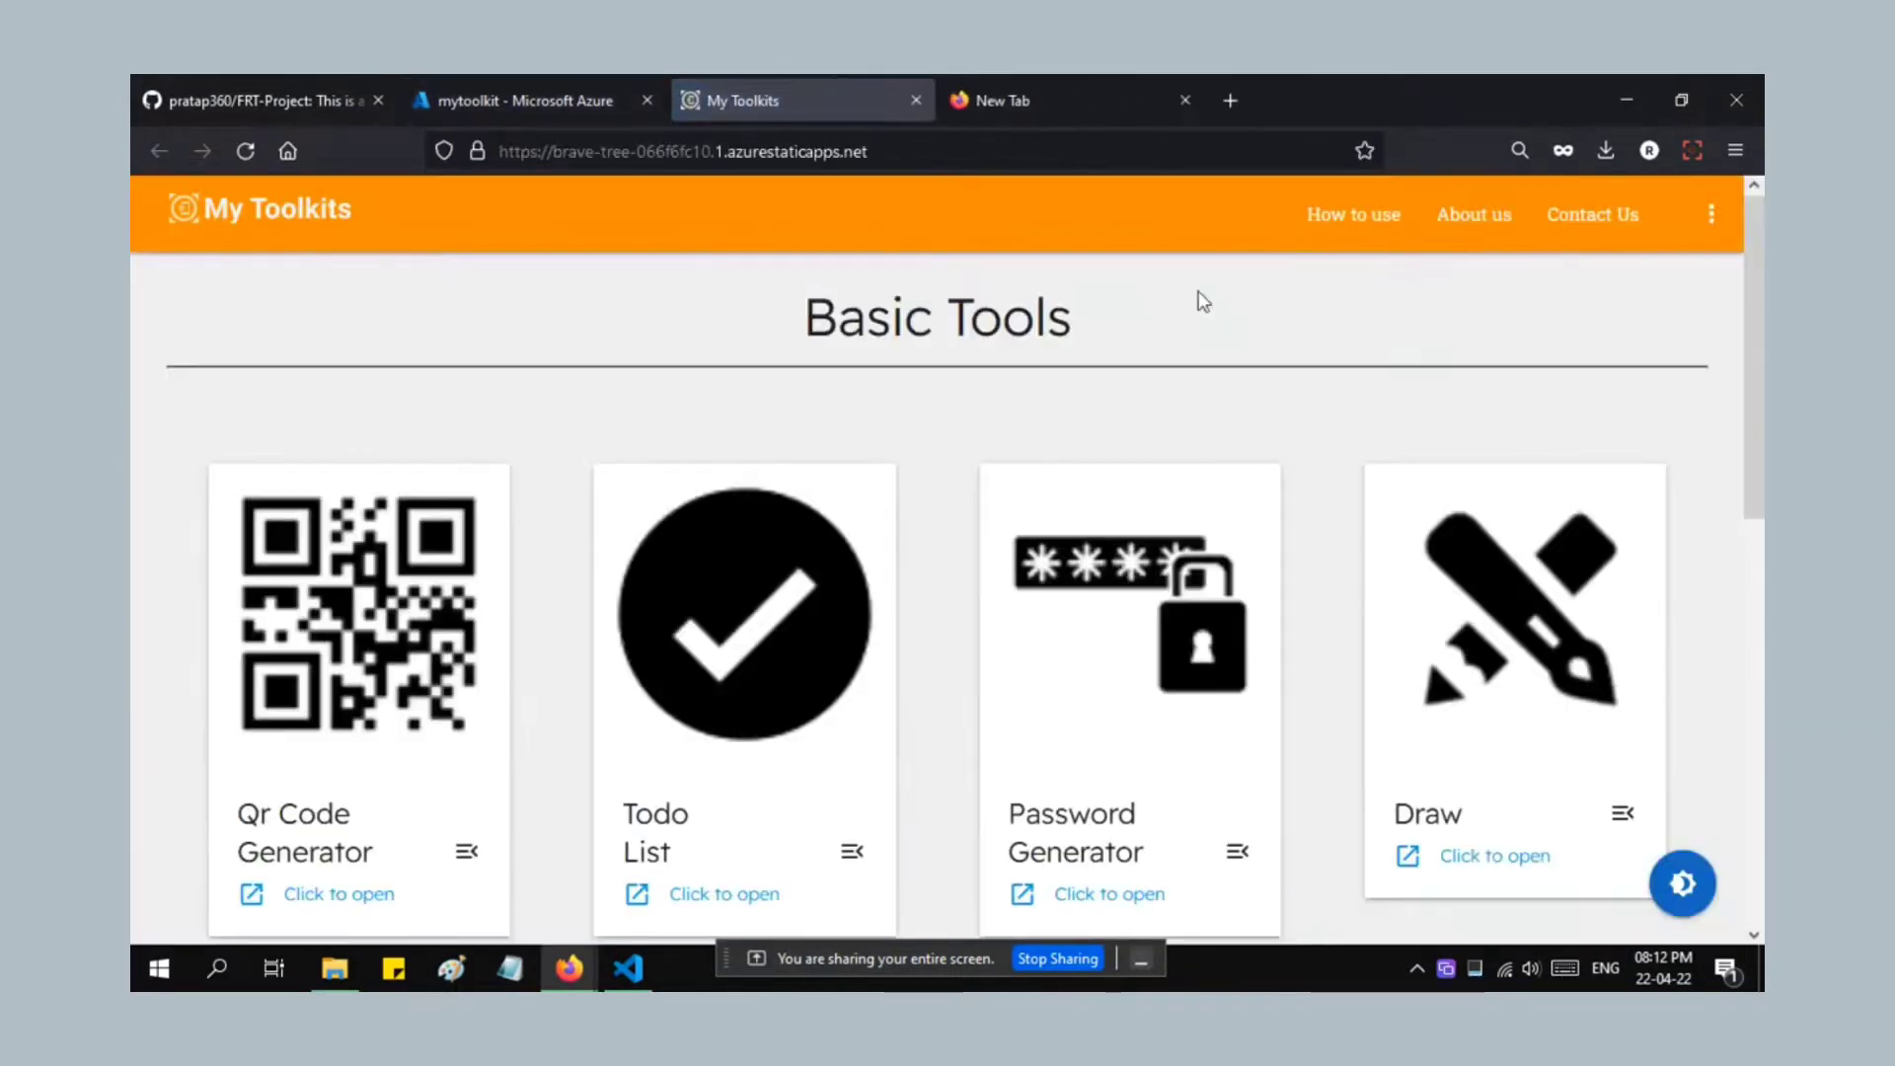
{"action": "scroll", "coordinate": [1198, 296], "scroll_direction": "down", "scroll_amount": 5}
{"action": "scroll", "coordinate": [982, 329], "scroll_direction": "up", "scroll_amount": 5}
{"action": "left_click", "coordinate": [1683, 883]}
{"action": "left_click", "coordinate": [1354, 214]}
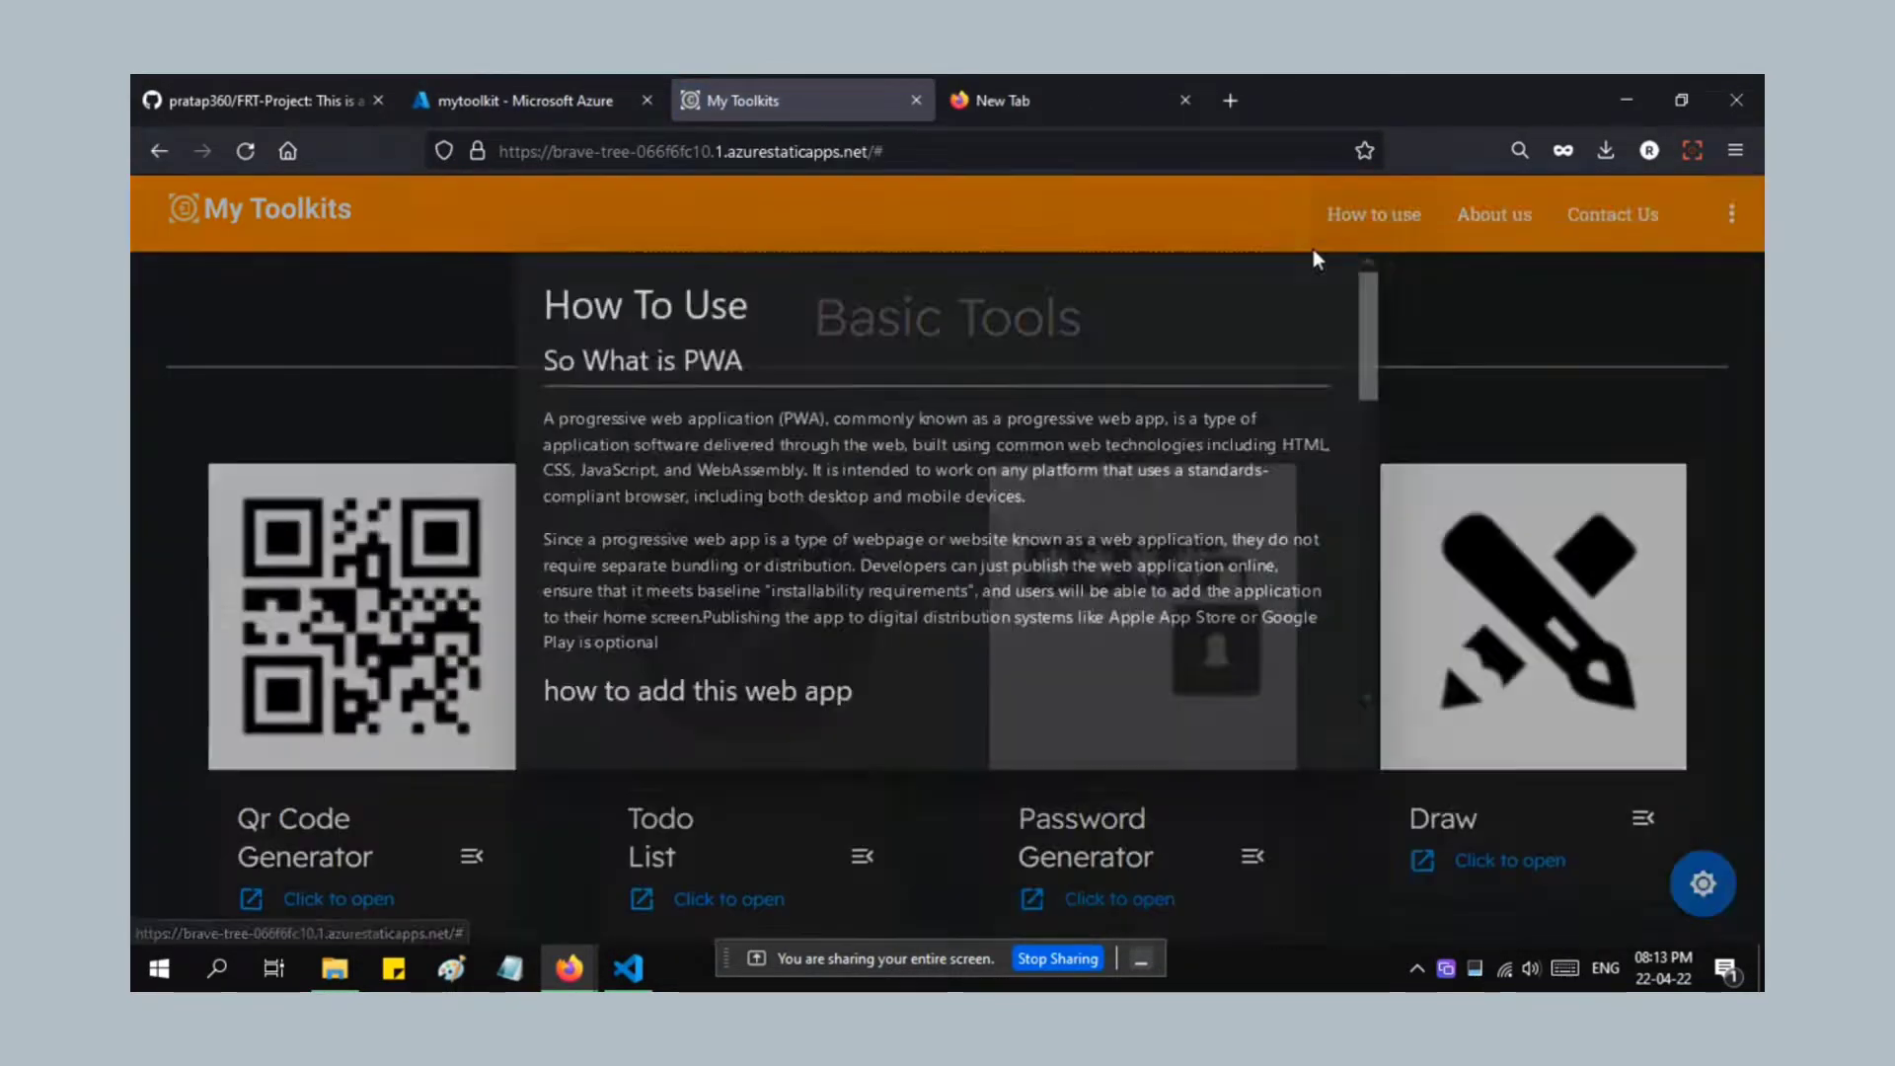
{"action": "mouse_move", "coordinate": [1386, 336]}
{"action": "left_mouse_down"}
{"action": "mouse_move", "coordinate": [1399, 659]}
{"action": "mouse_move", "coordinate": [1504, 354]}
{"action": "left_mouse_up"}
{"action": "left_click", "coordinate": [1505, 357]}
Switch the site back to light theme and open the QR Code Generator.
{"action": "left_click", "coordinate": [1066, 151]}
{"action": "left_click", "coordinate": [1069, 151]}
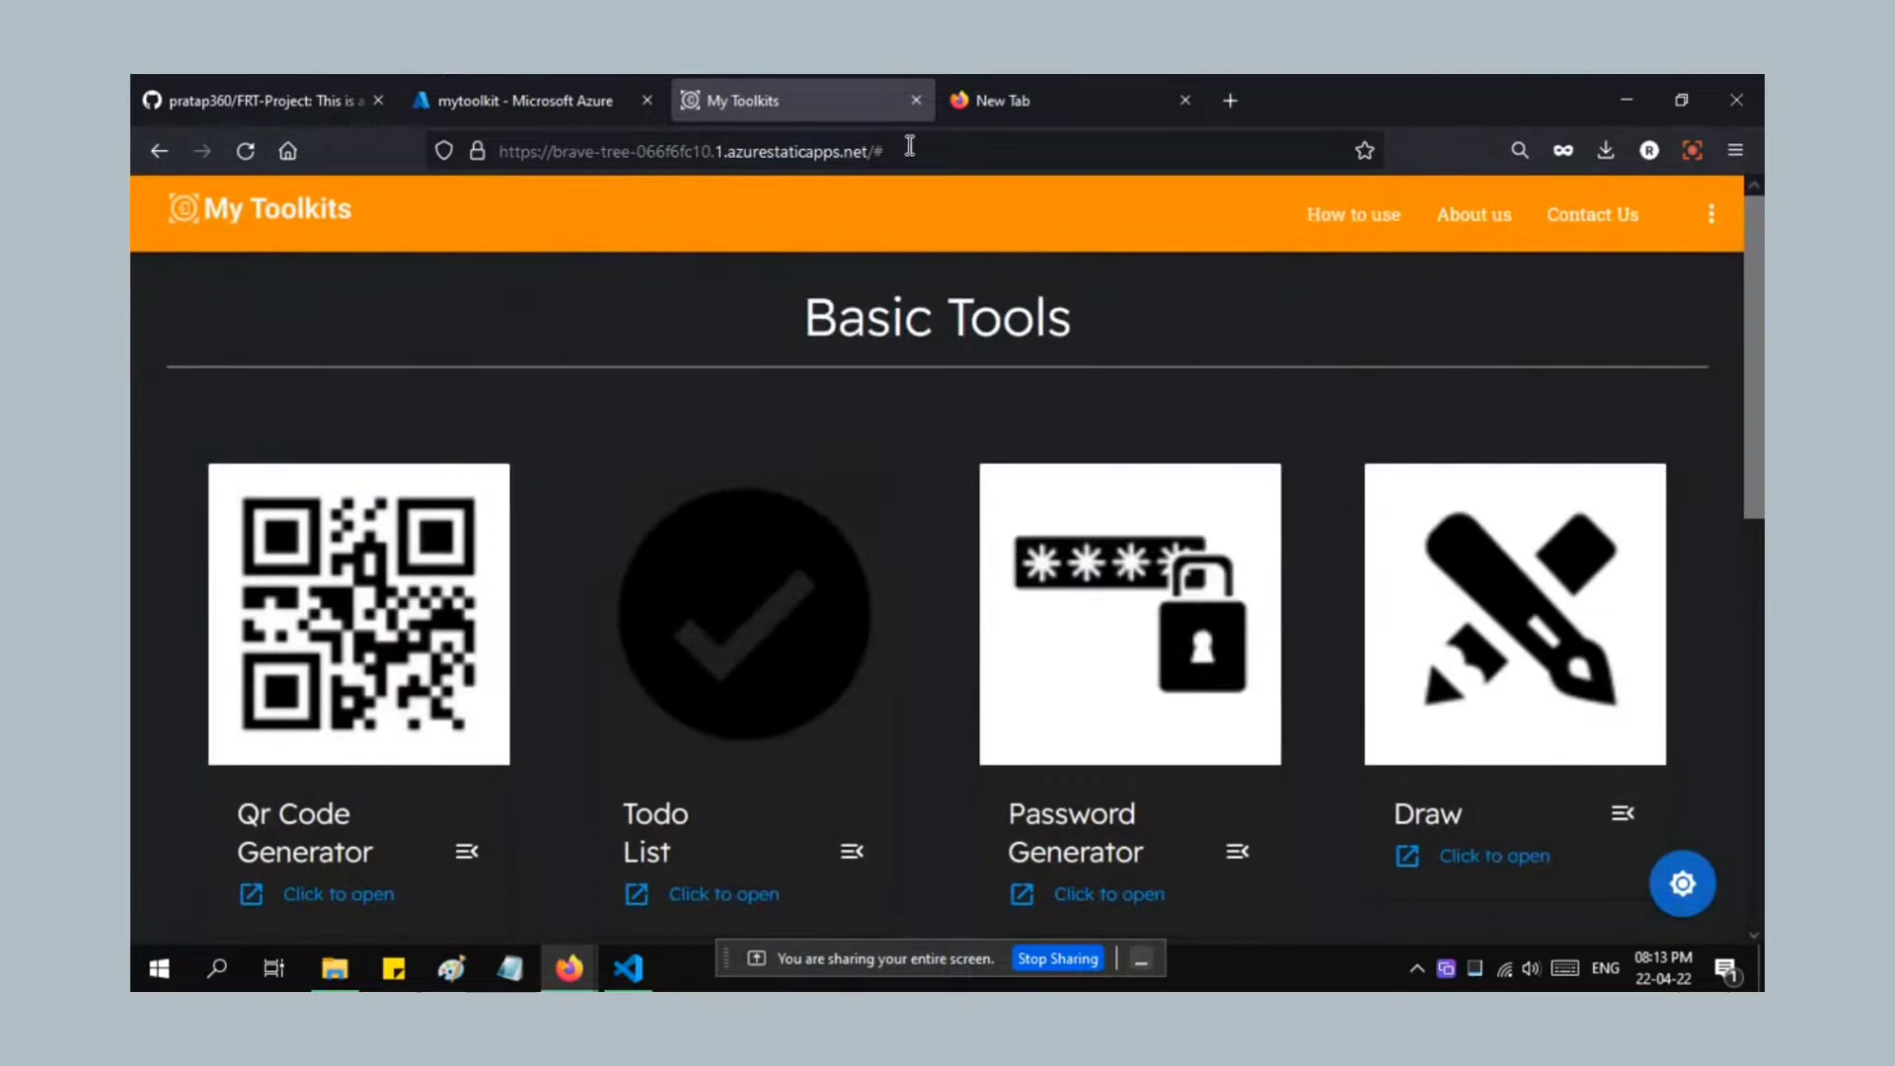
{"action": "left_click", "coordinate": [1683, 883]}
{"action": "scroll", "coordinate": [733, 464], "scroll_direction": "down", "scroll_amount": 2}
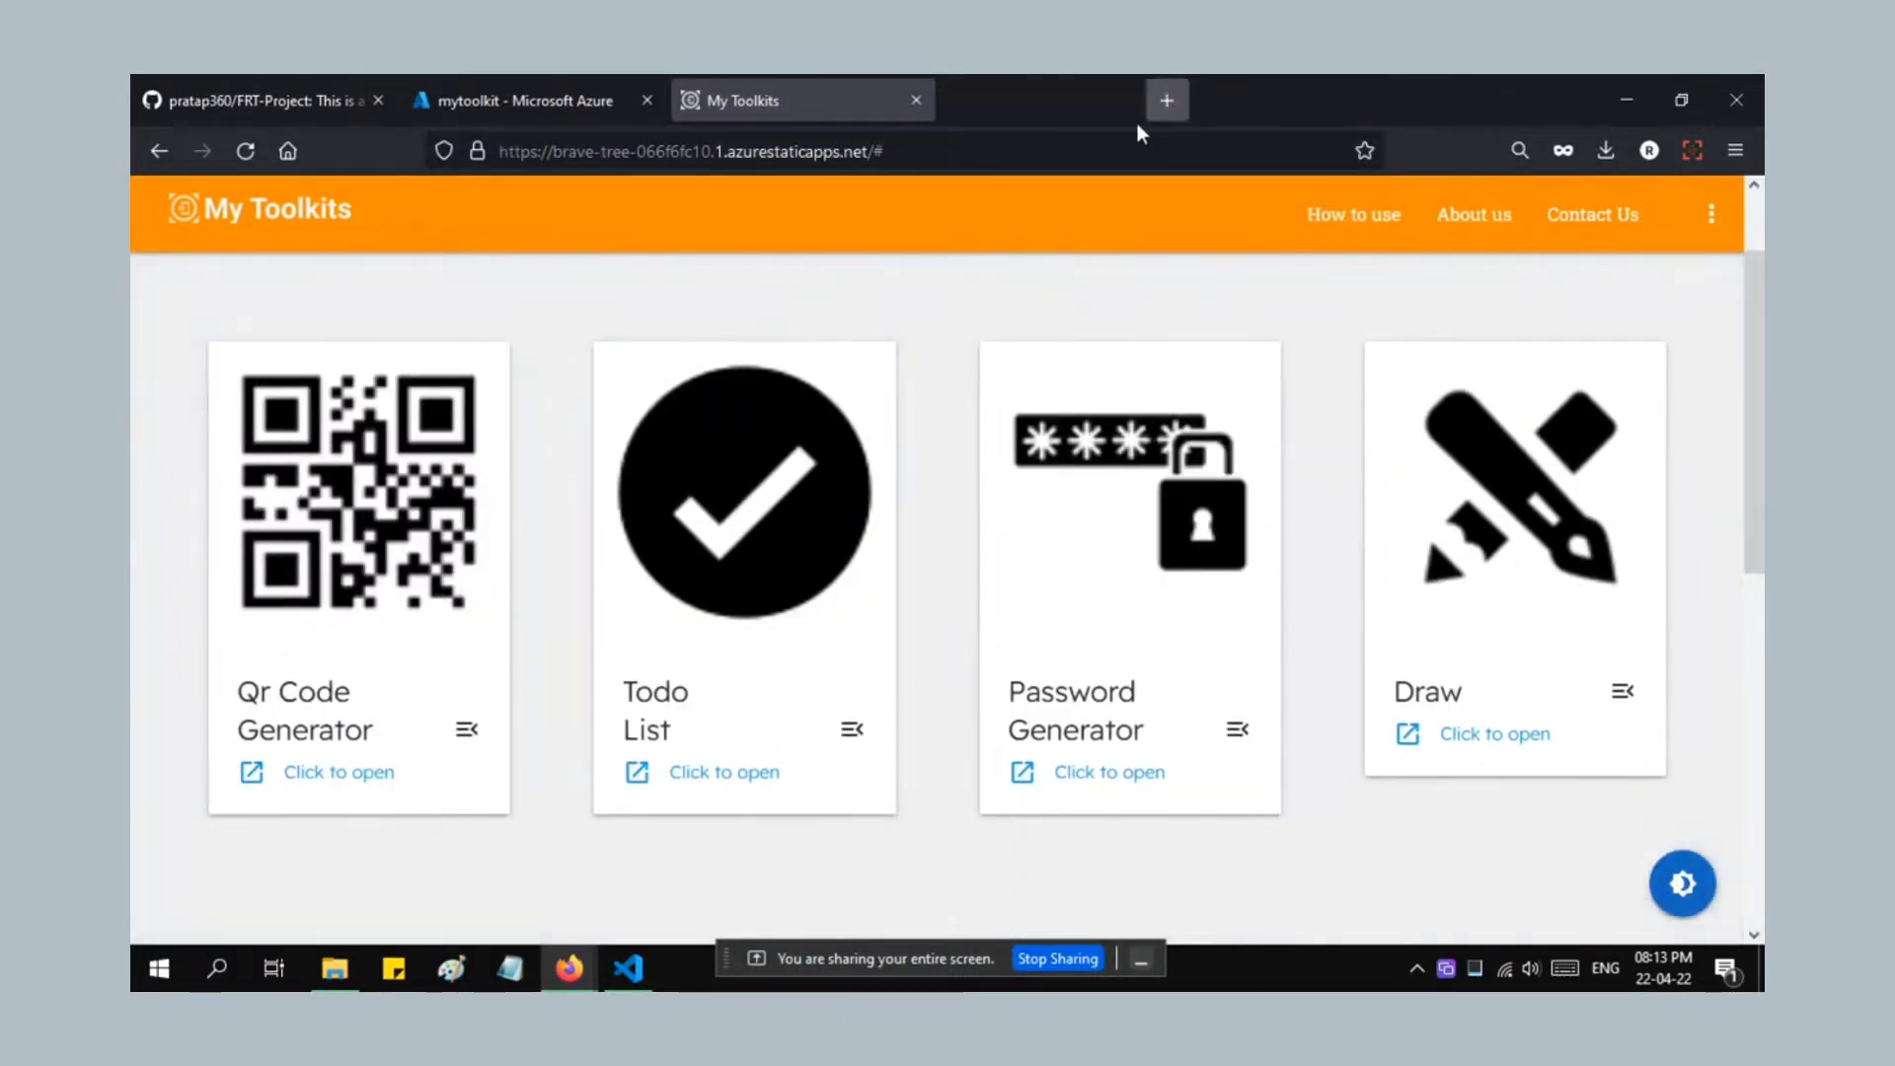
{"action": "left_click", "coordinate": [367, 774]}
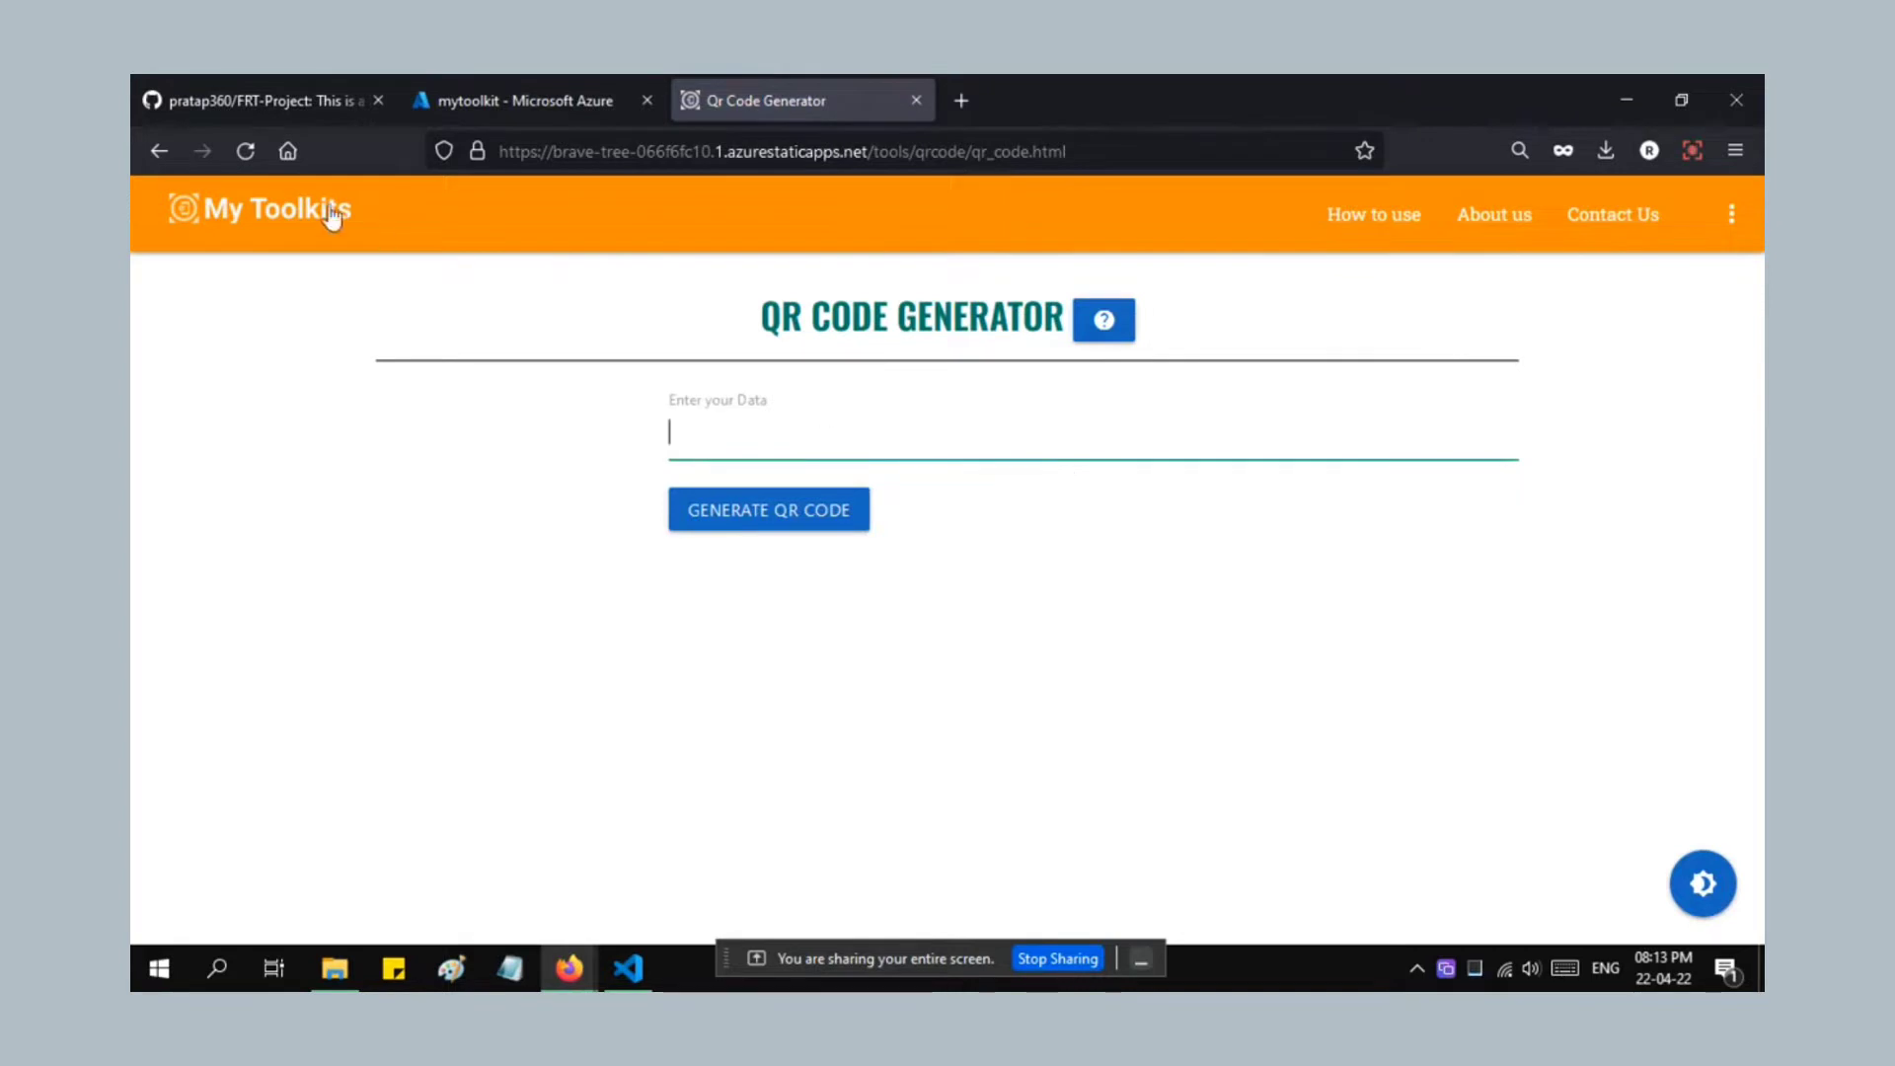
Generate a QR code from the FRT-Project GitHub repository URL and view the generator's tip.
{"action": "left_click", "coordinate": [247, 99]}
{"action": "left_click", "coordinate": [855, 148]}
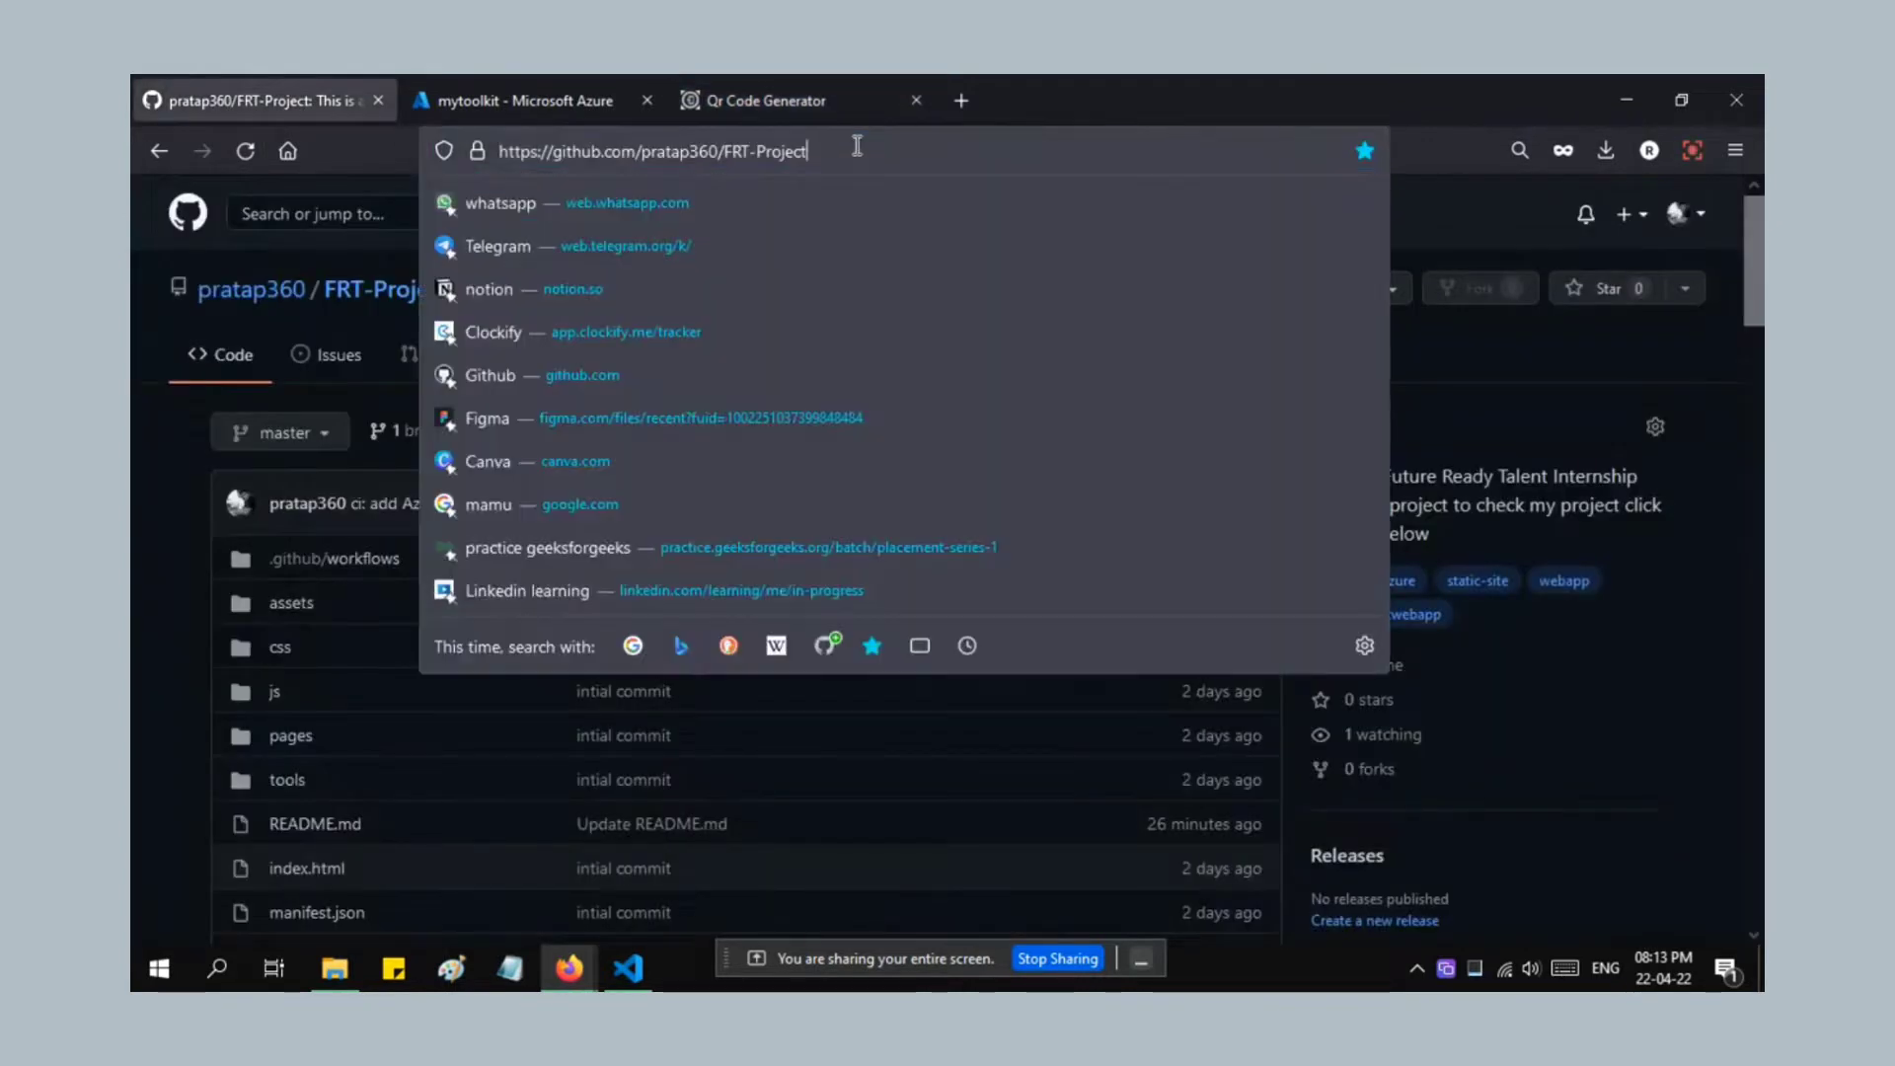
{"action": "left_click", "coordinate": [819, 77]}
{"action": "left_click", "coordinate": [858, 443]}
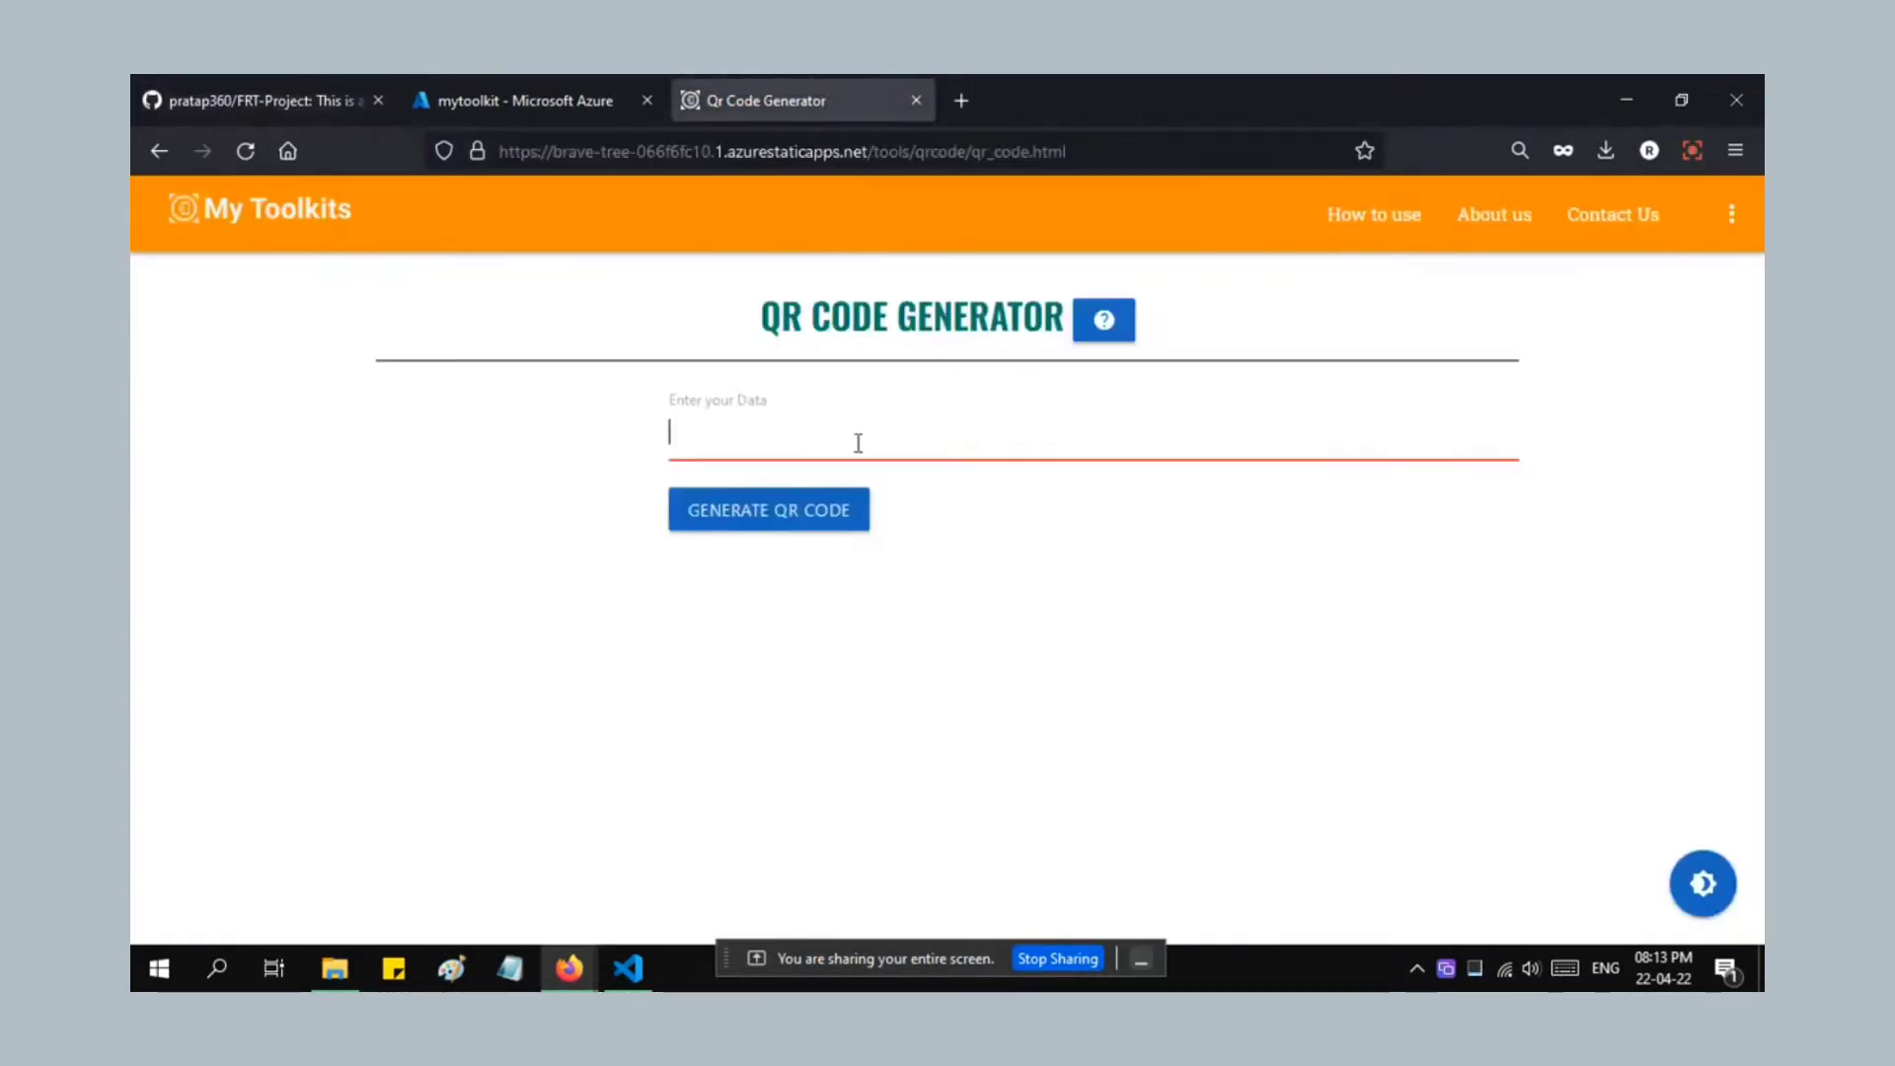
{"action": "left_click", "coordinate": [838, 510]}
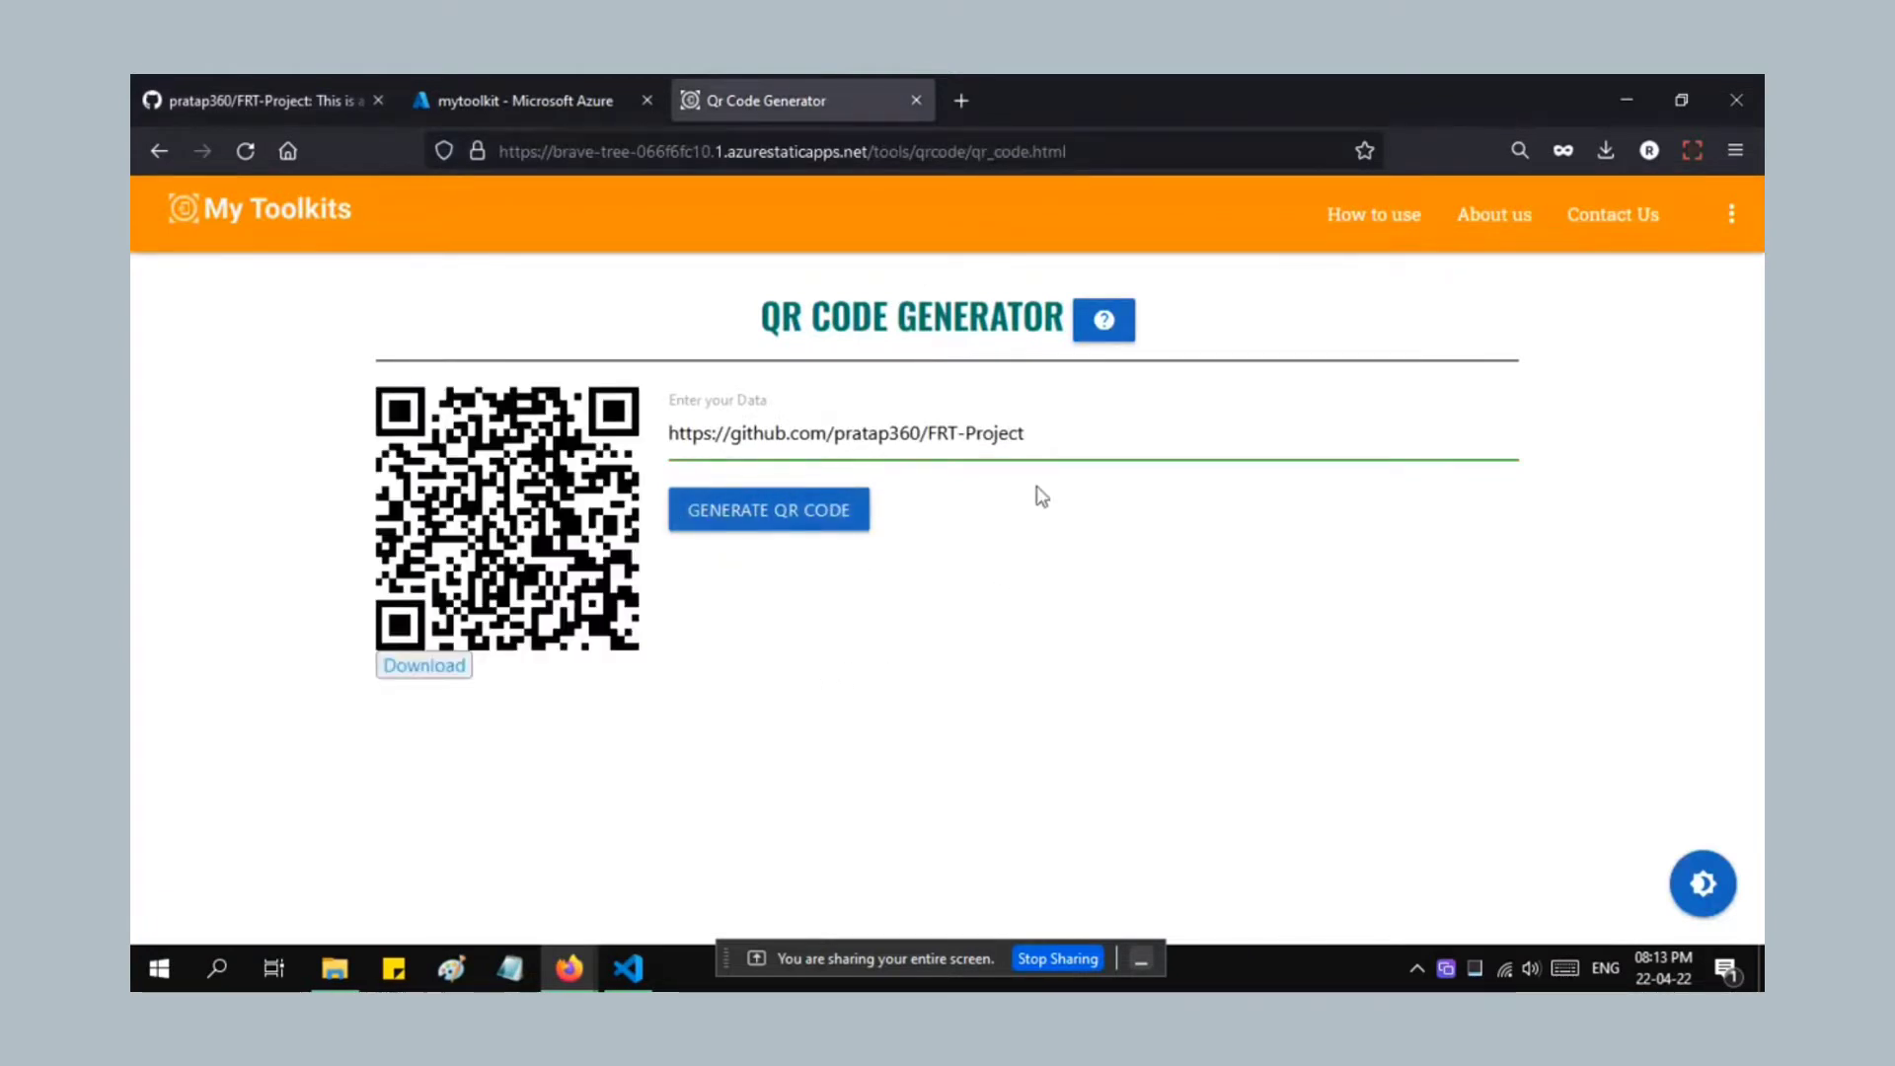
{"action": "left_click", "coordinate": [1102, 330]}
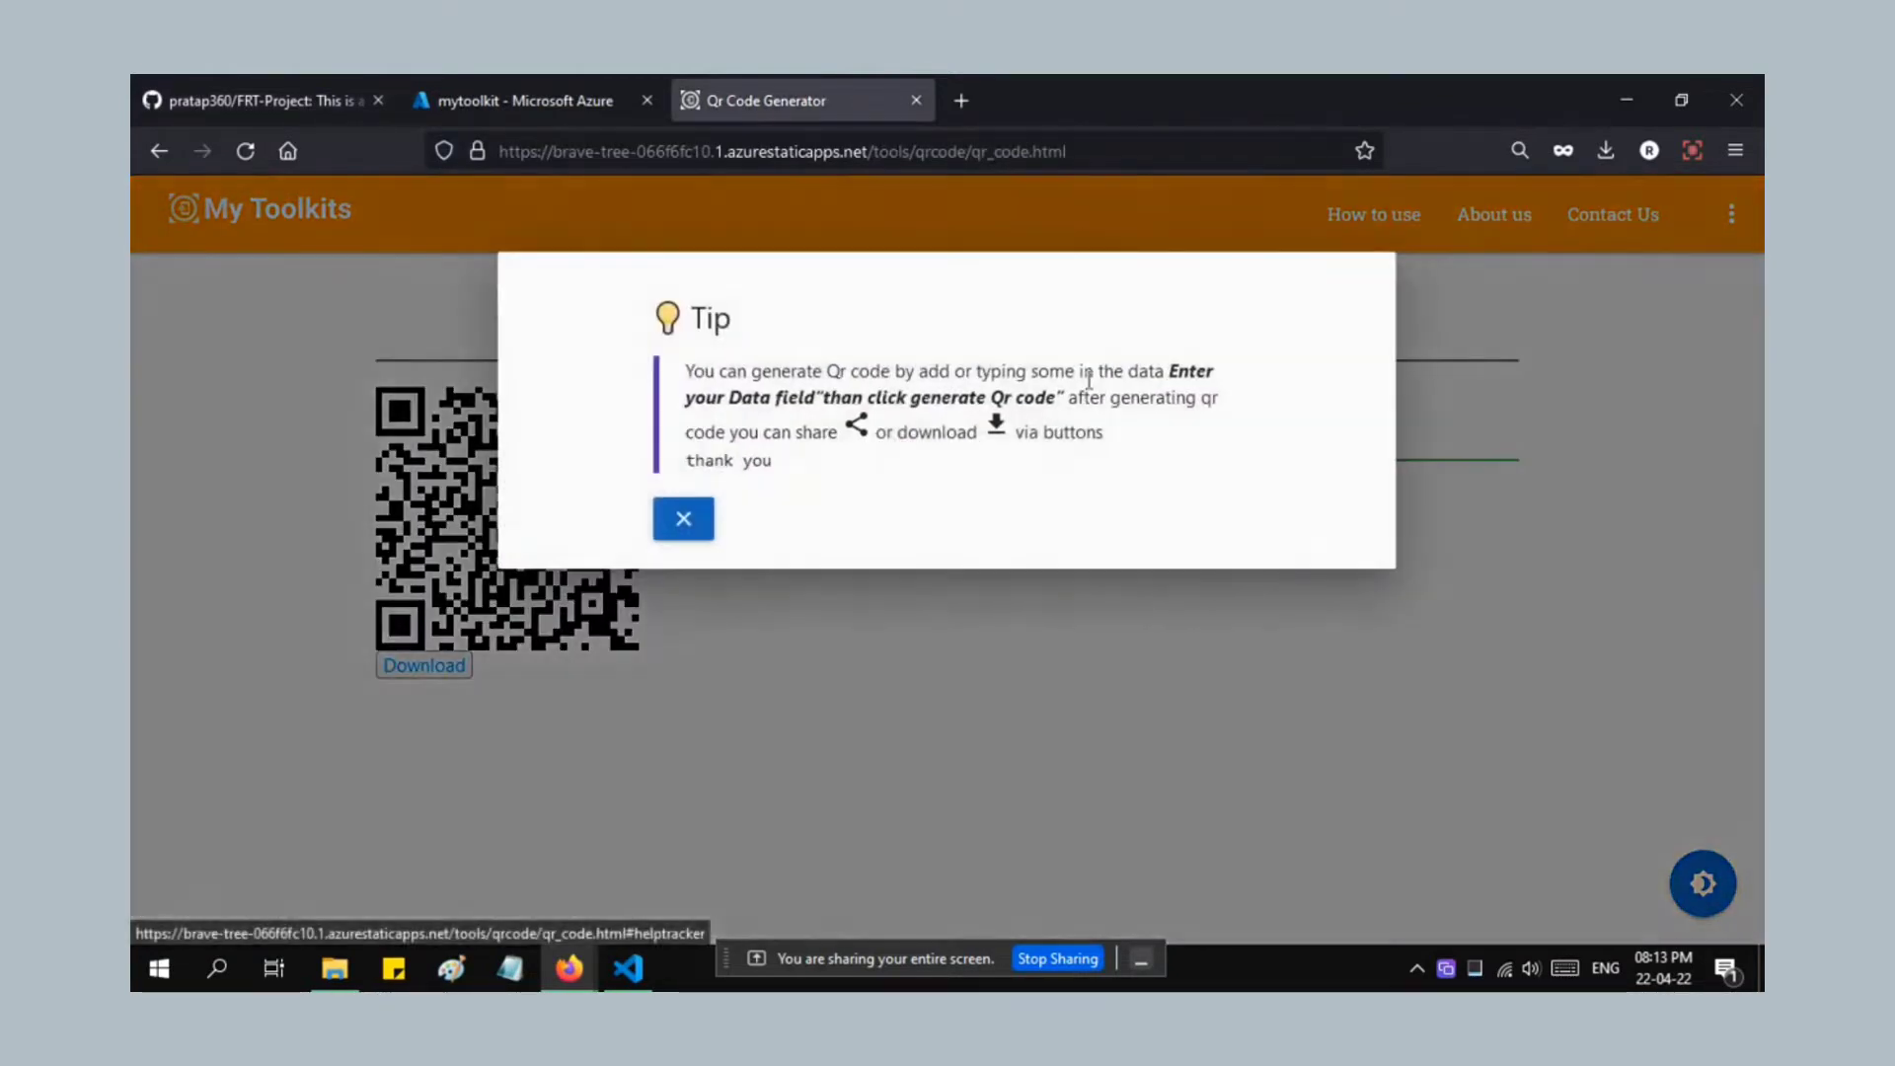
{"action": "left_click", "coordinate": [682, 522]}
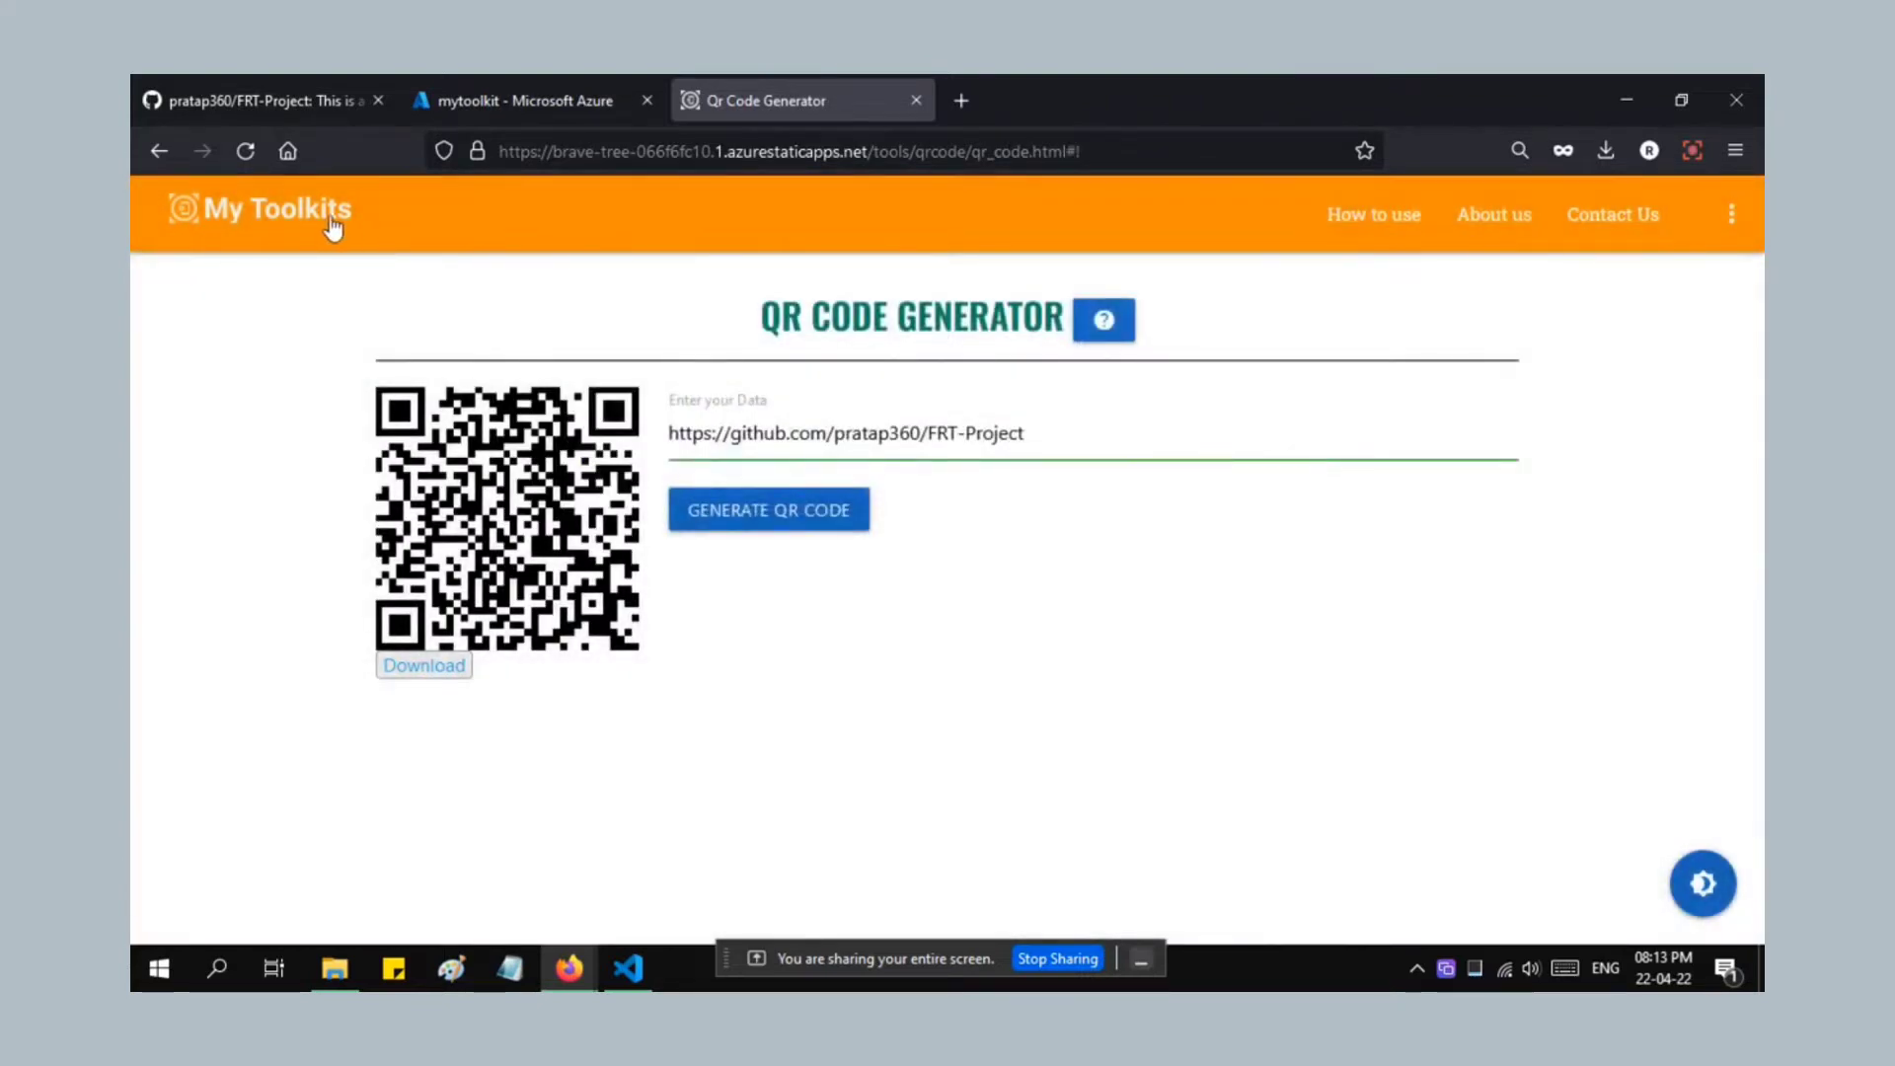
Add the task 'record the screen' to the Todo List and glance at its tip.
{"action": "scroll", "coordinate": [709, 522], "scroll_direction": "down", "scroll_amount": 3}
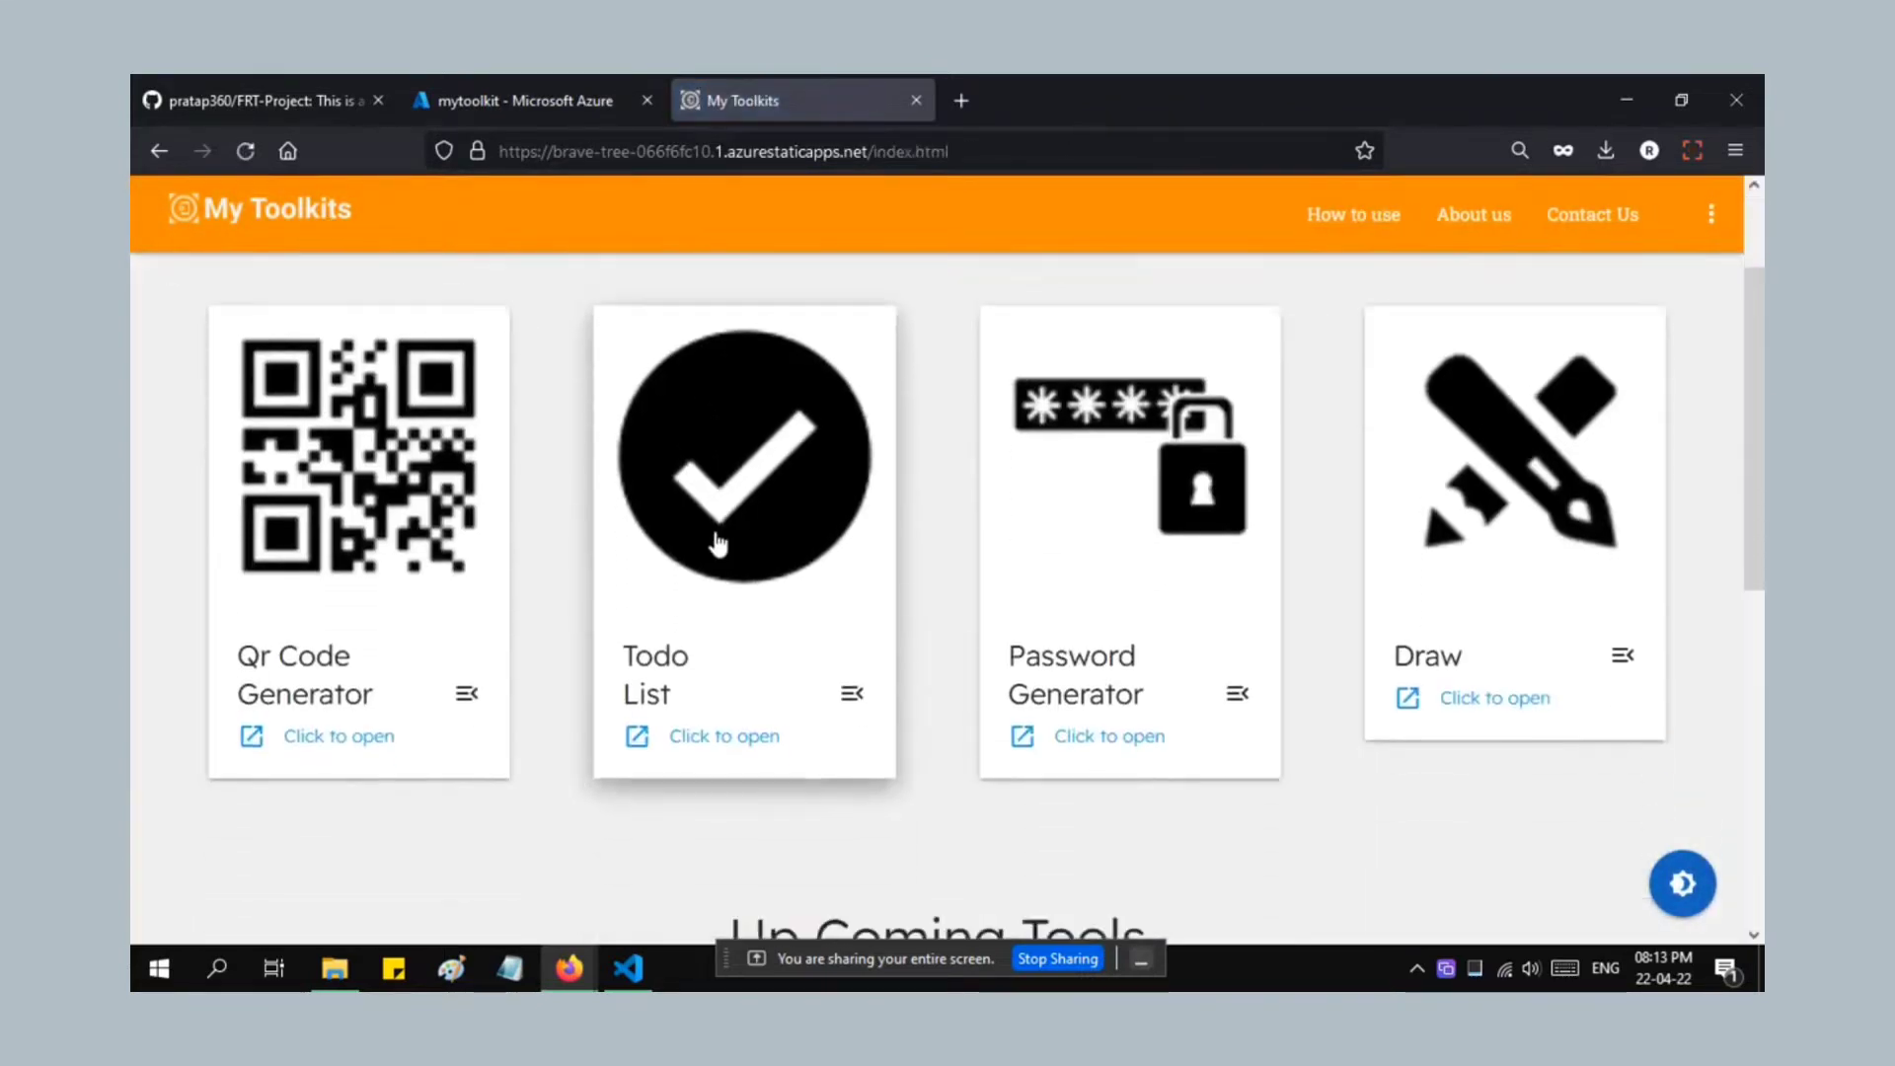
{"action": "left_click", "coordinate": [702, 671]}
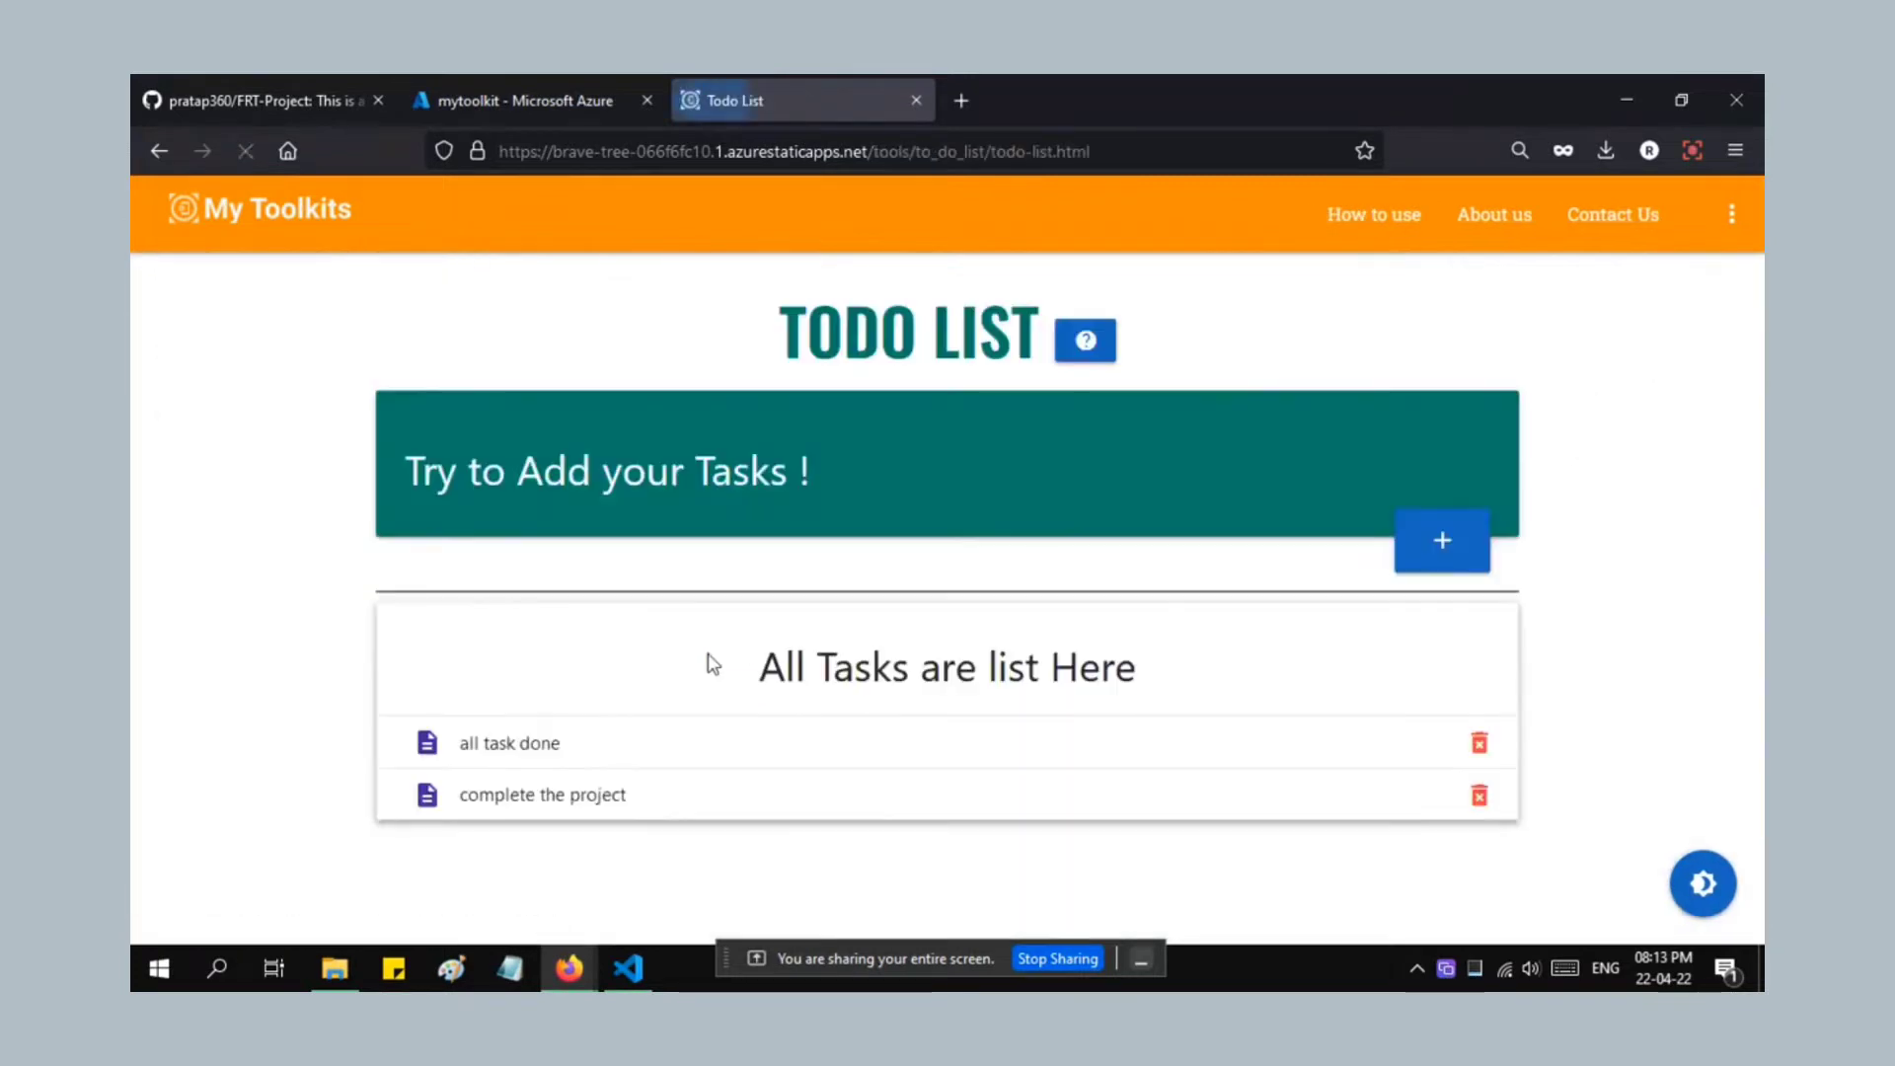
{"action": "left_click", "coordinate": [1449, 535]}
{"action": "type", "text": "record the screen"}
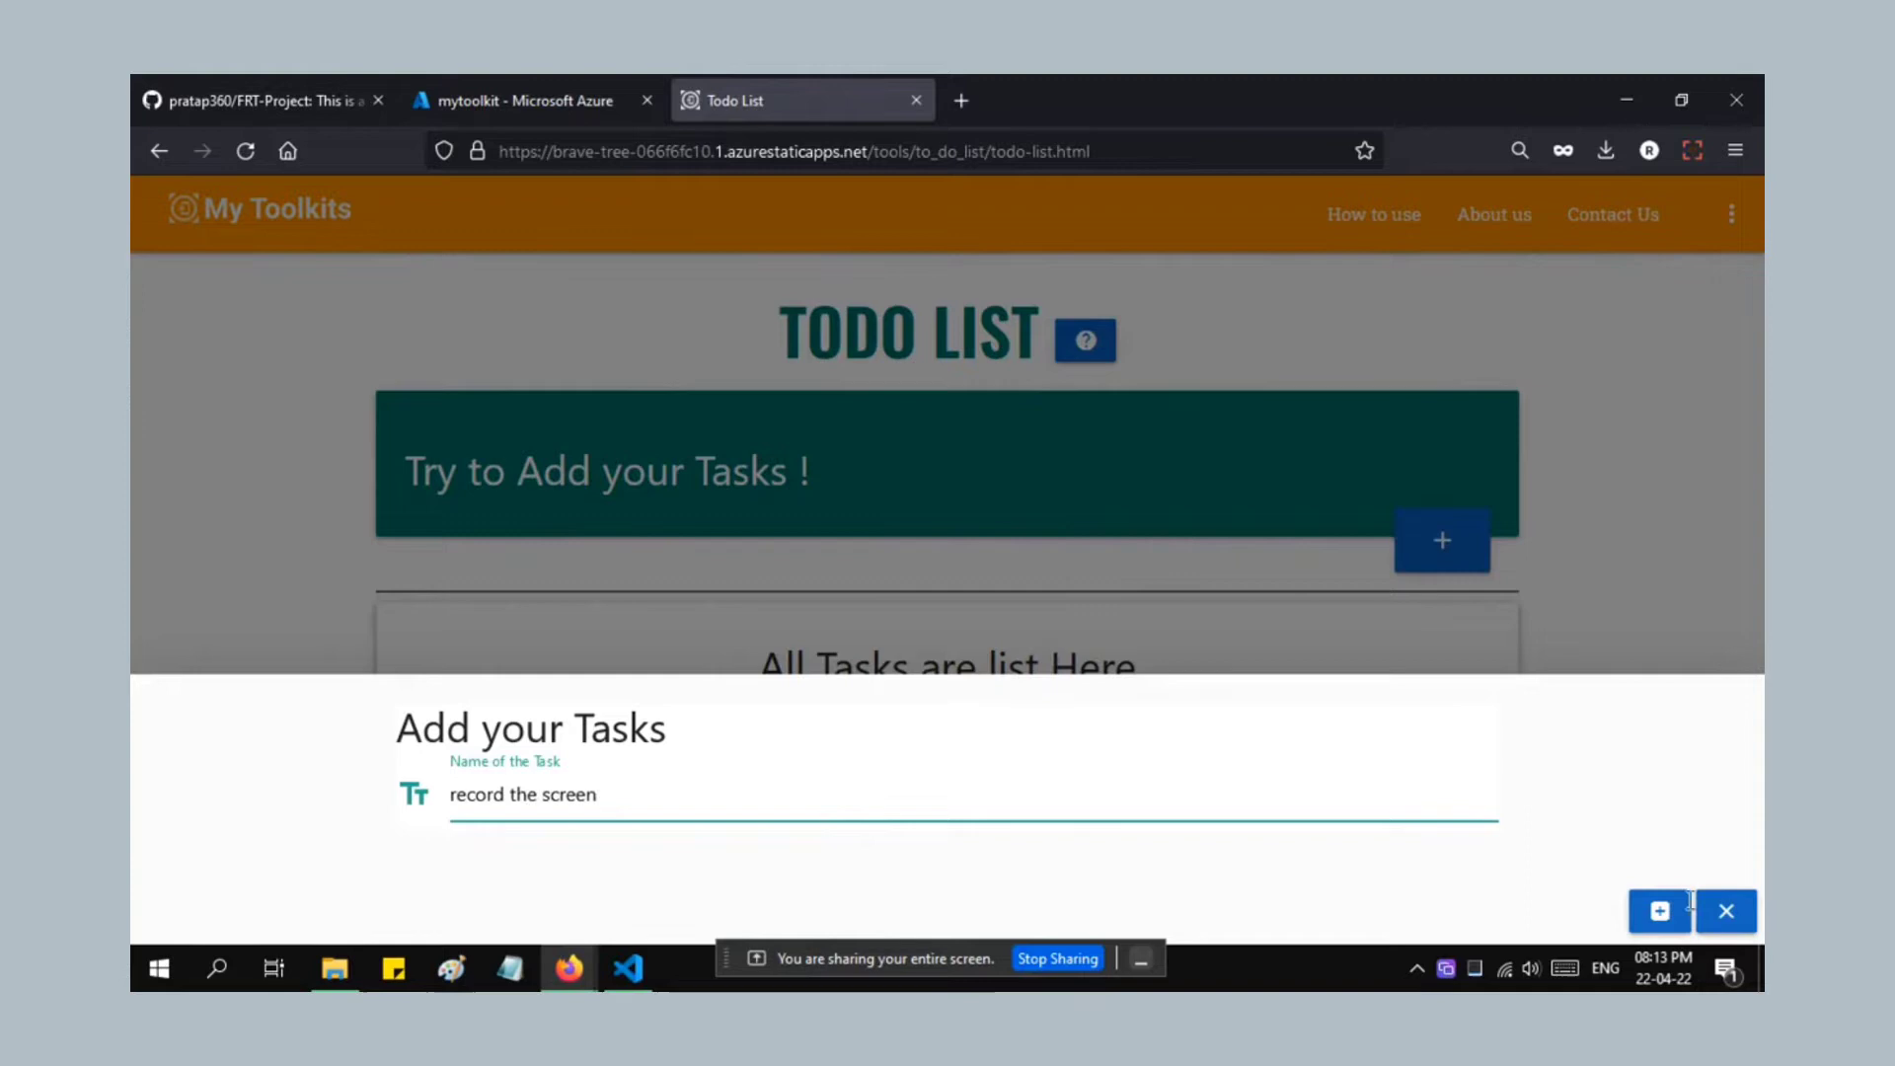
{"action": "left_click", "coordinate": [1688, 903]}
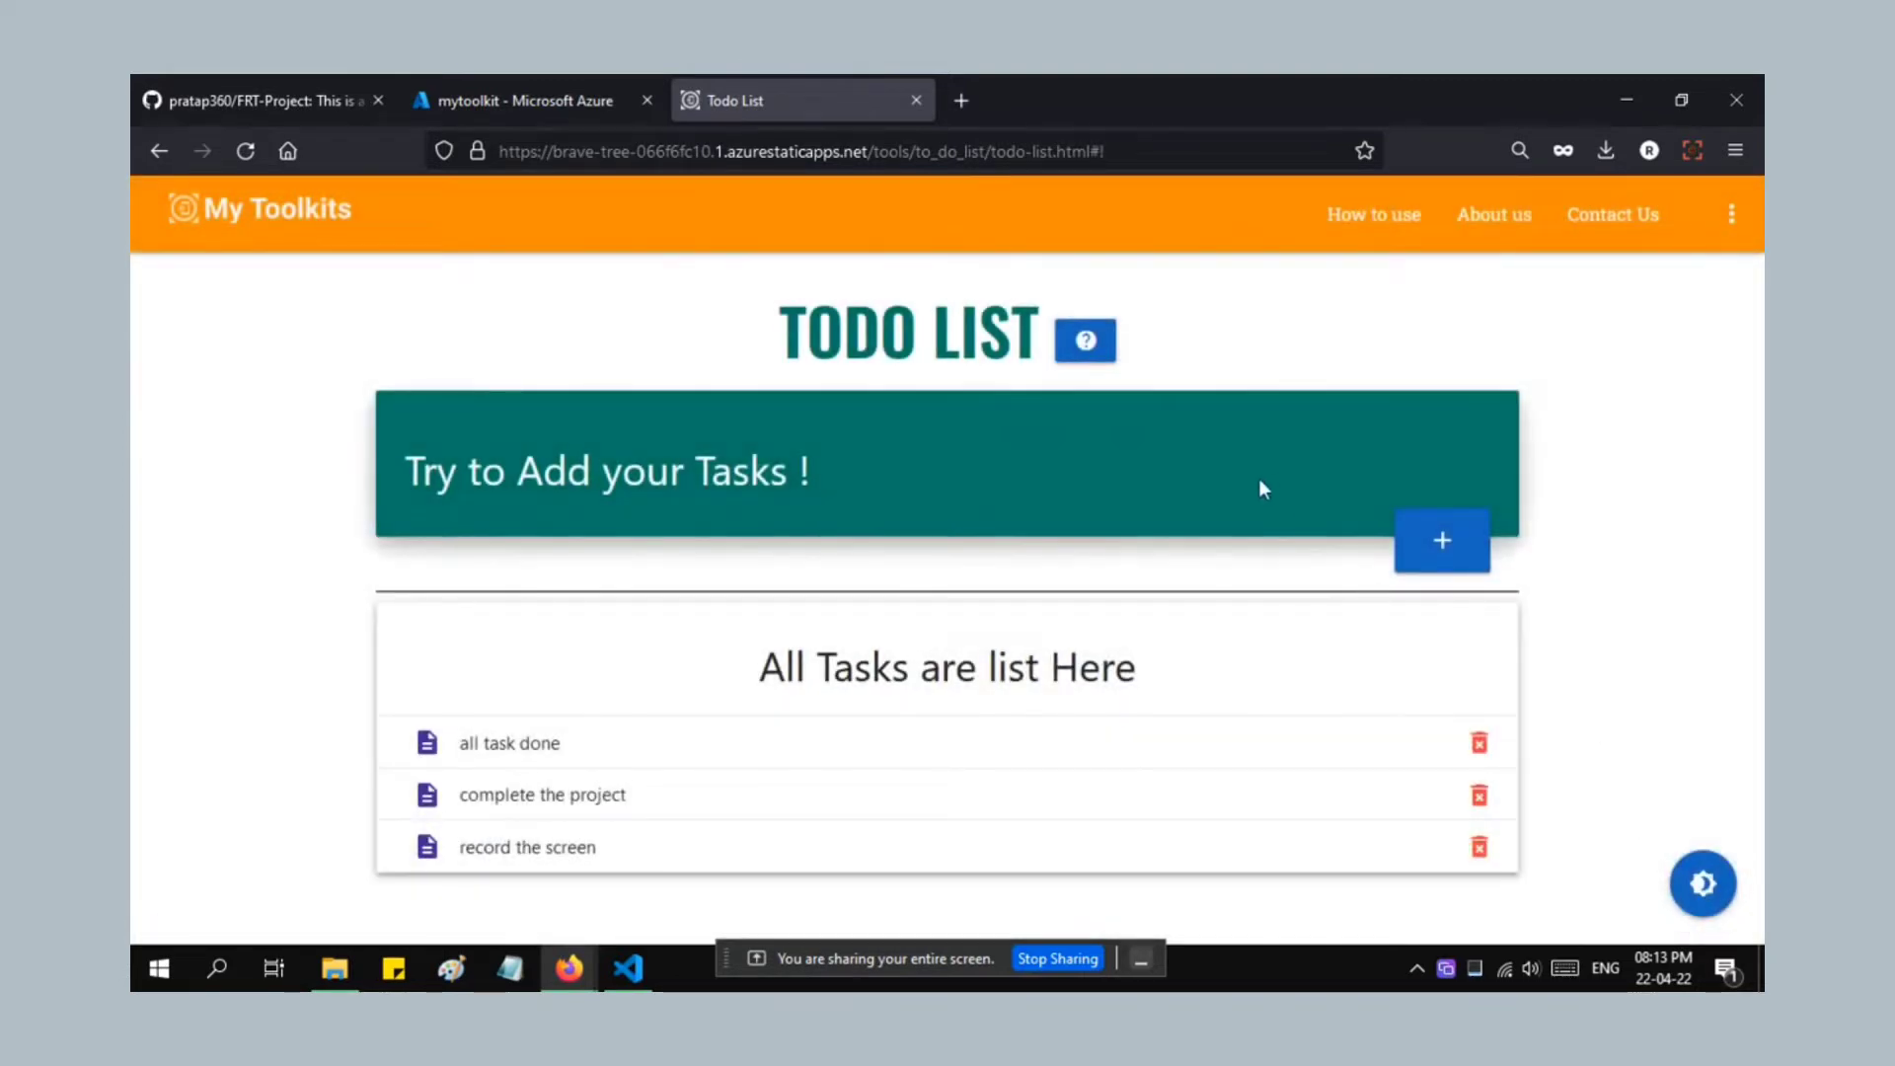
{"action": "left_click", "coordinate": [1086, 341]}
{"action": "left_click", "coordinate": [682, 533]}
Copy a generated 10-character password from the Password Generator.
{"action": "left_click", "coordinate": [237, 237]}
{"action": "scroll", "coordinate": [980, 575], "scroll_direction": "down", "scroll_amount": 5}
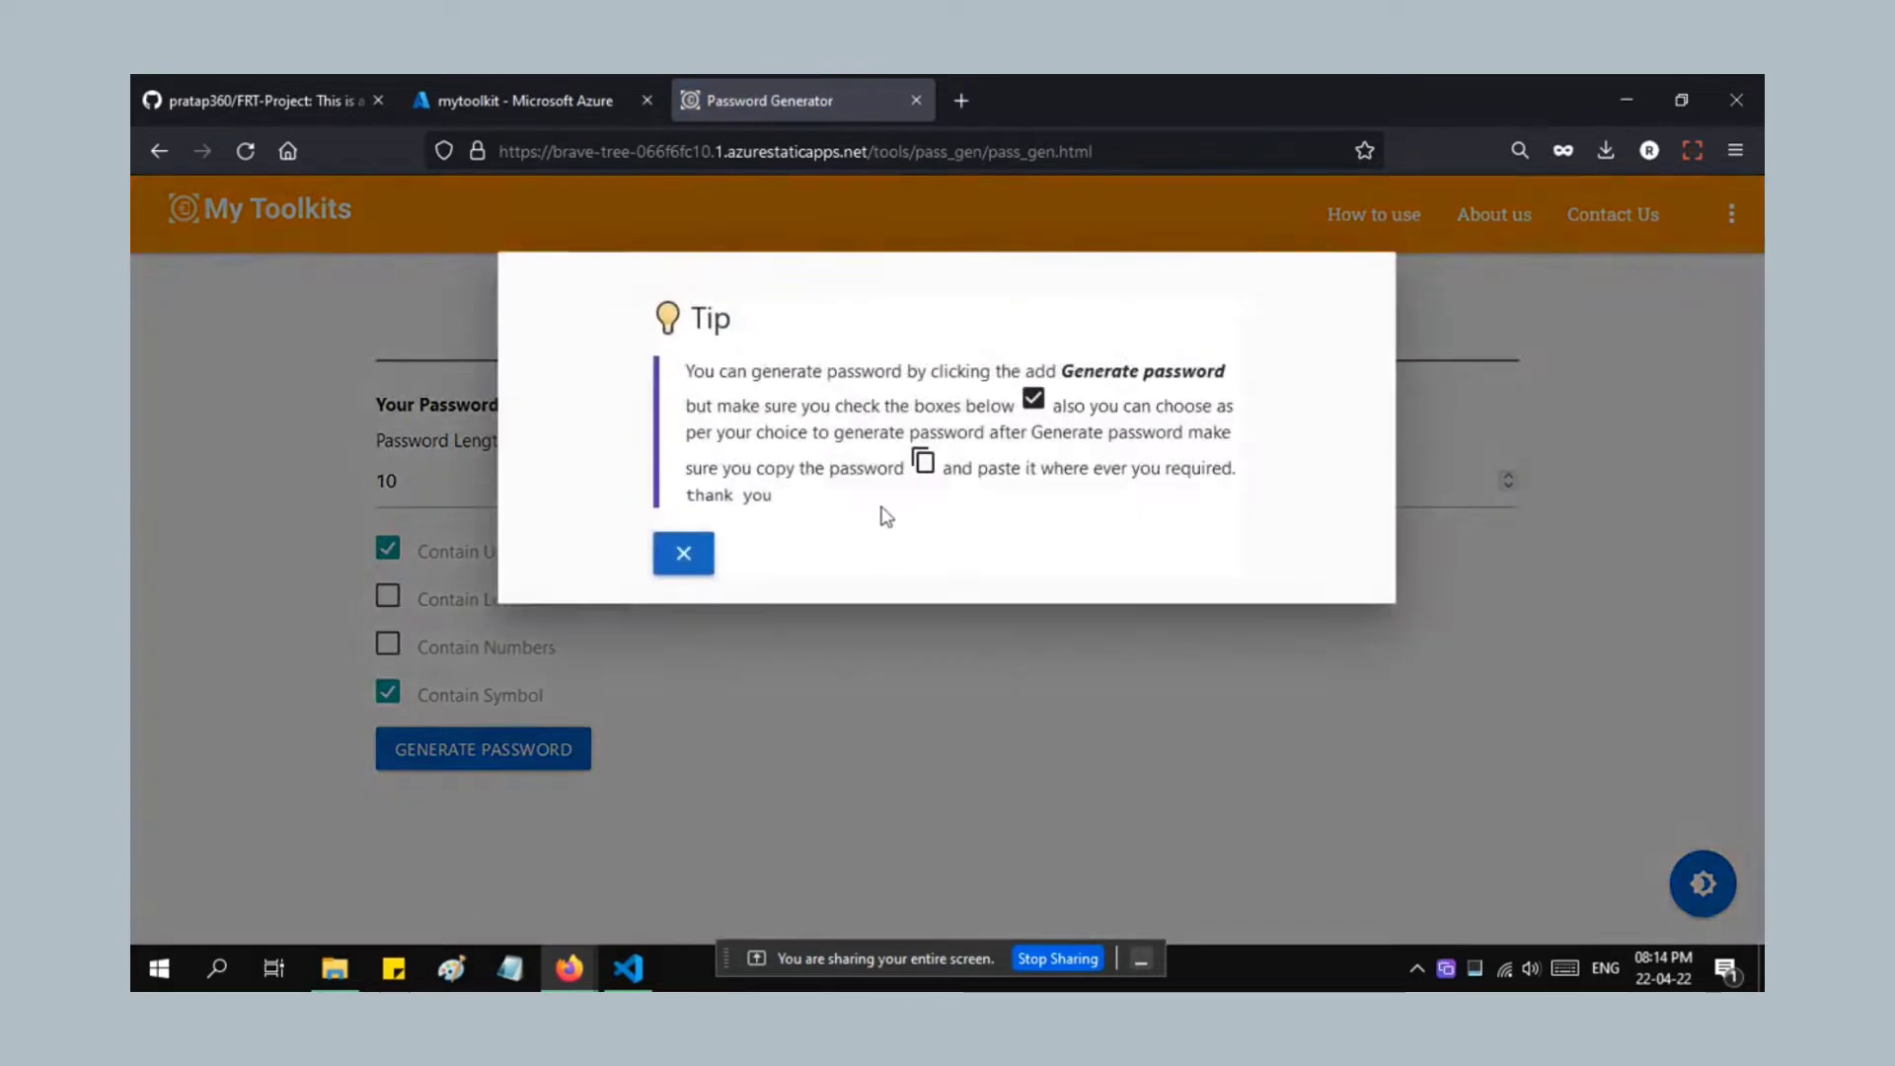
{"action": "left_click", "coordinate": [691, 551]}
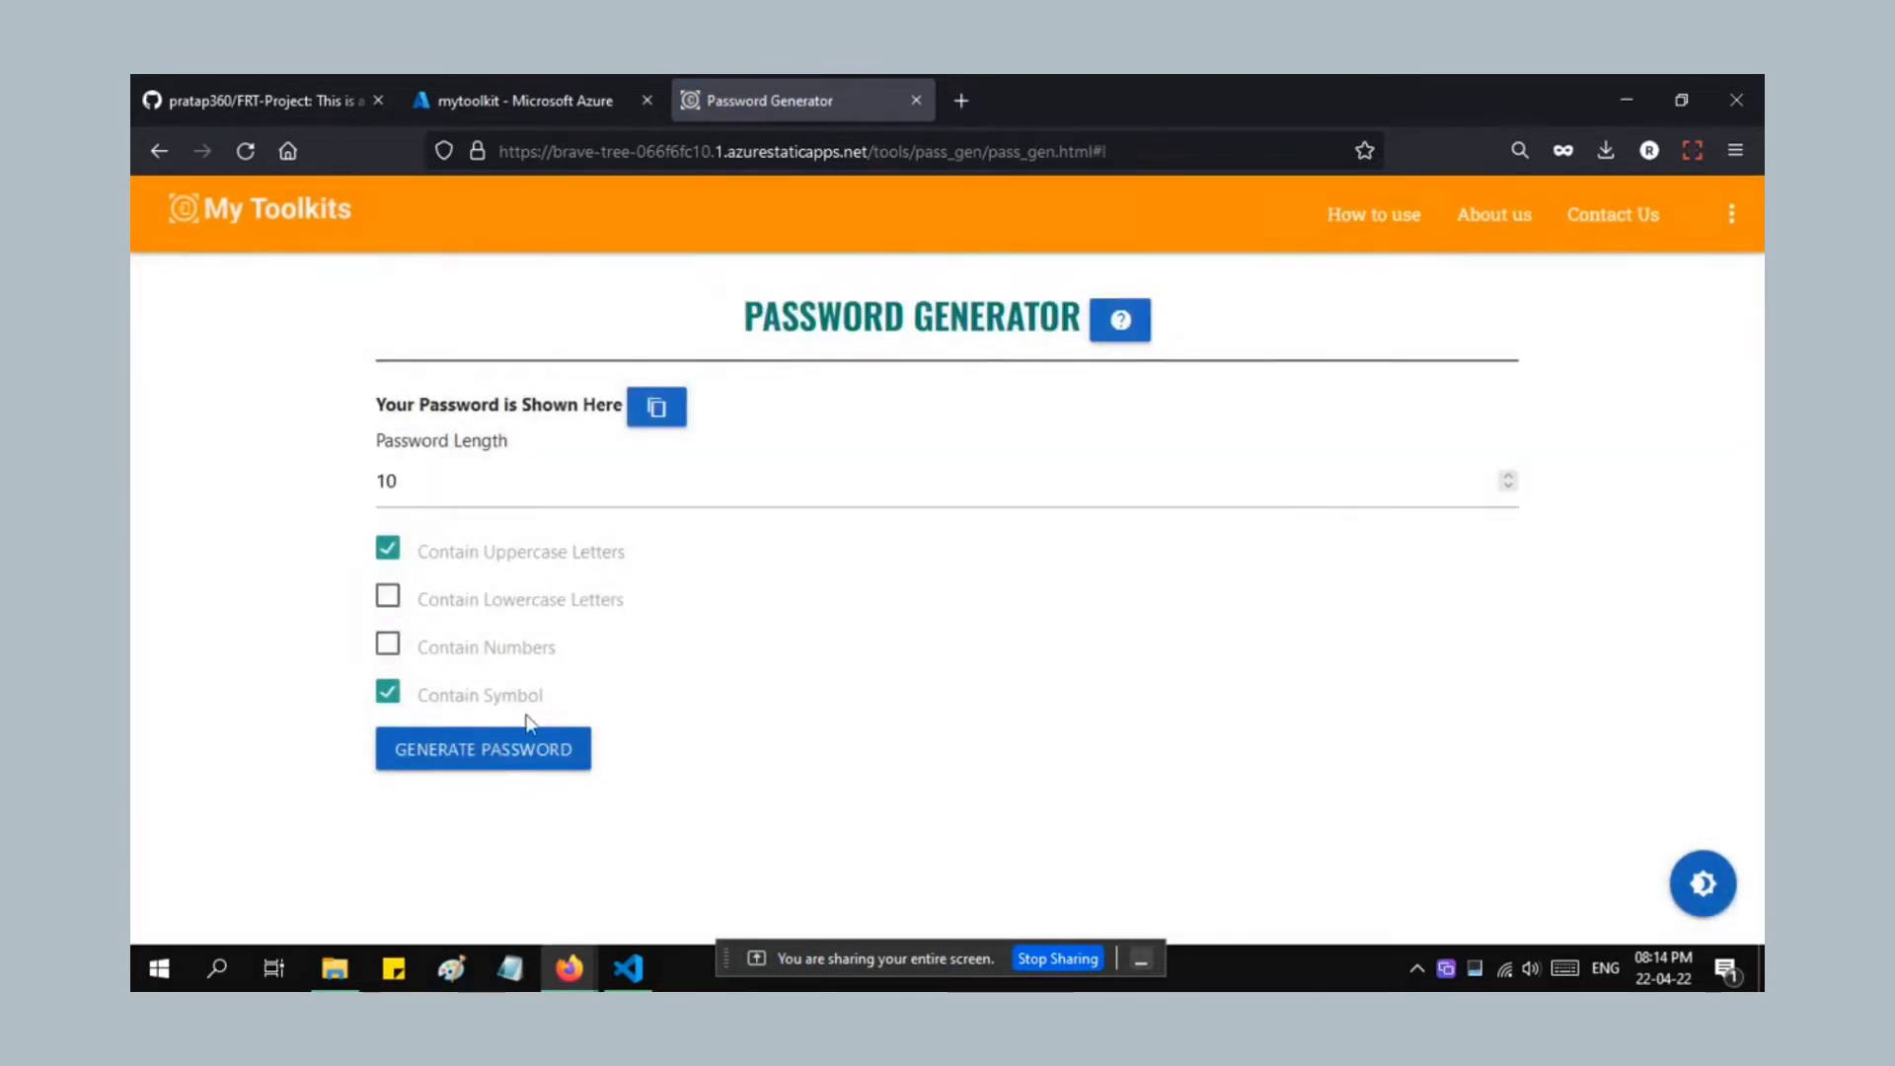
{"action": "left_click", "coordinate": [526, 406]}
{"action": "key", "text": "Return"}
Open the Draw tool, then return to the Basic Tools home page.
{"action": "left_click", "coordinate": [232, 212]}
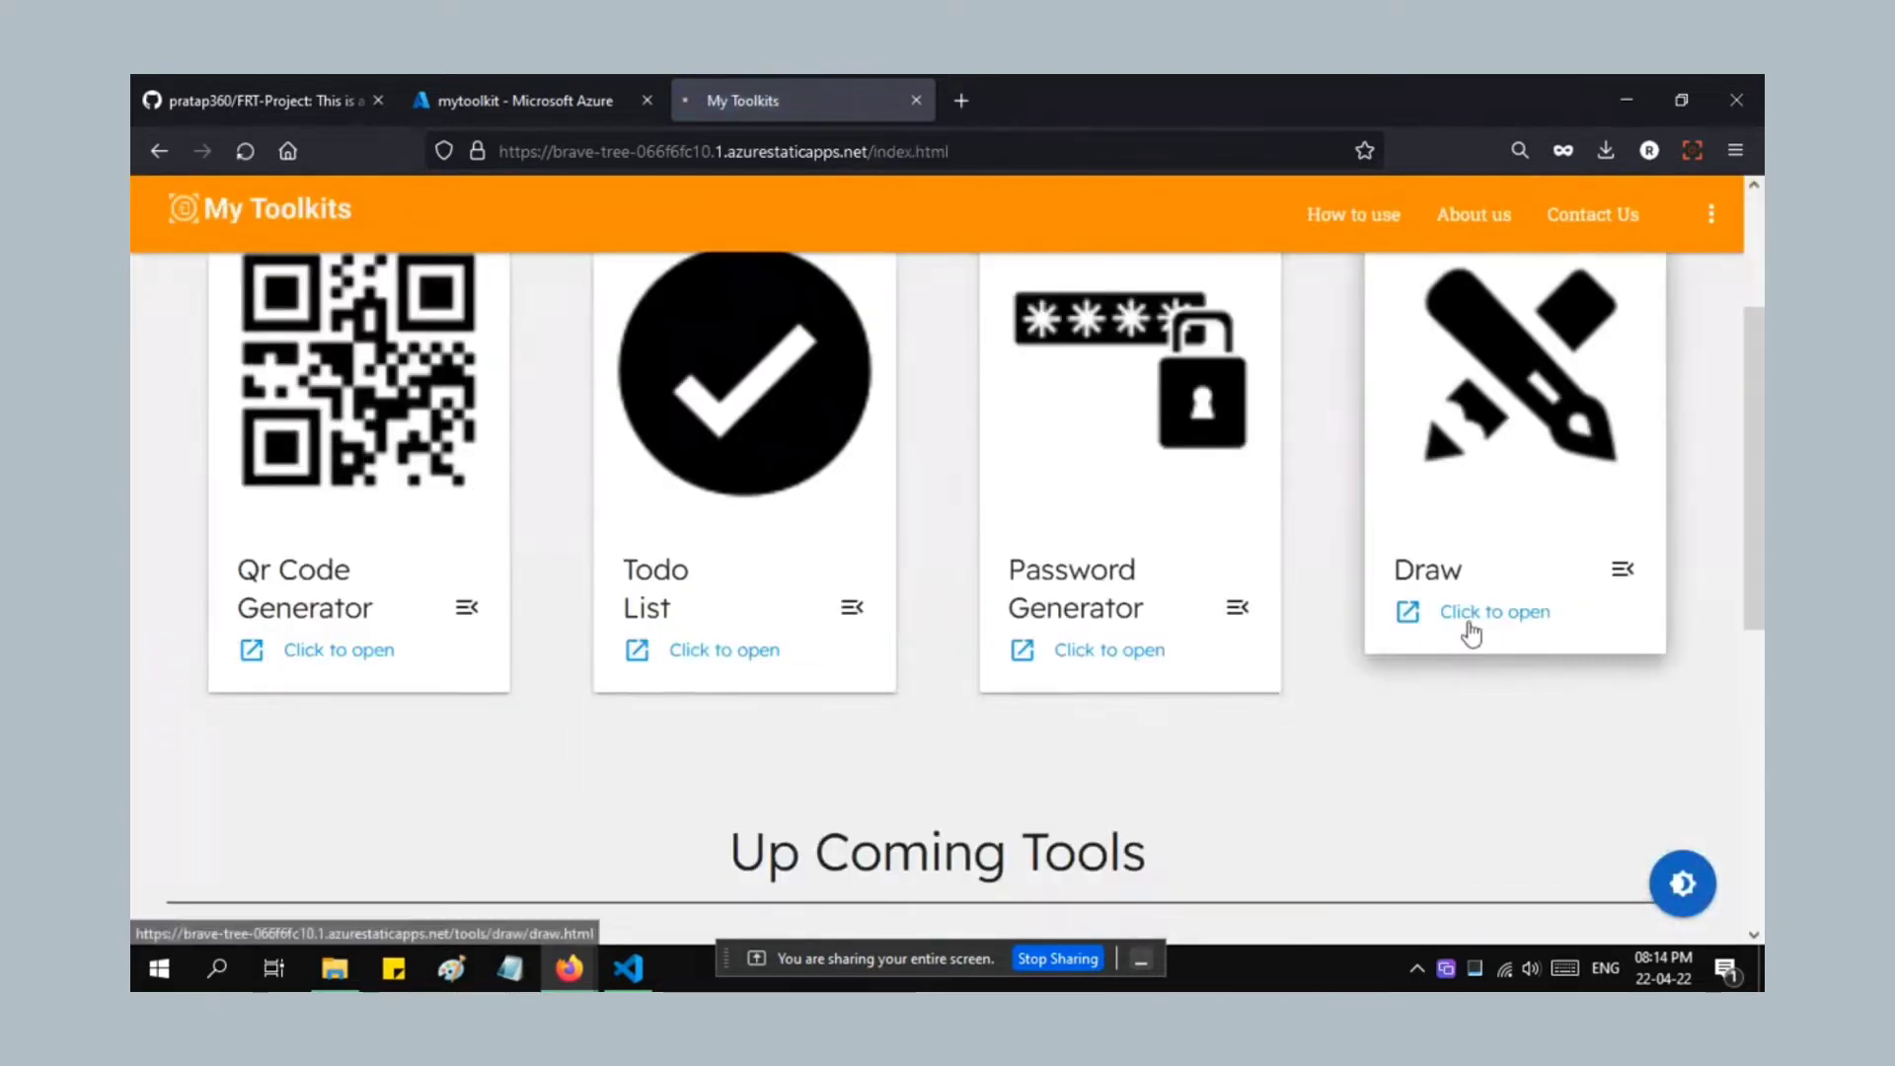
{"action": "left_click", "coordinate": [1468, 612]}
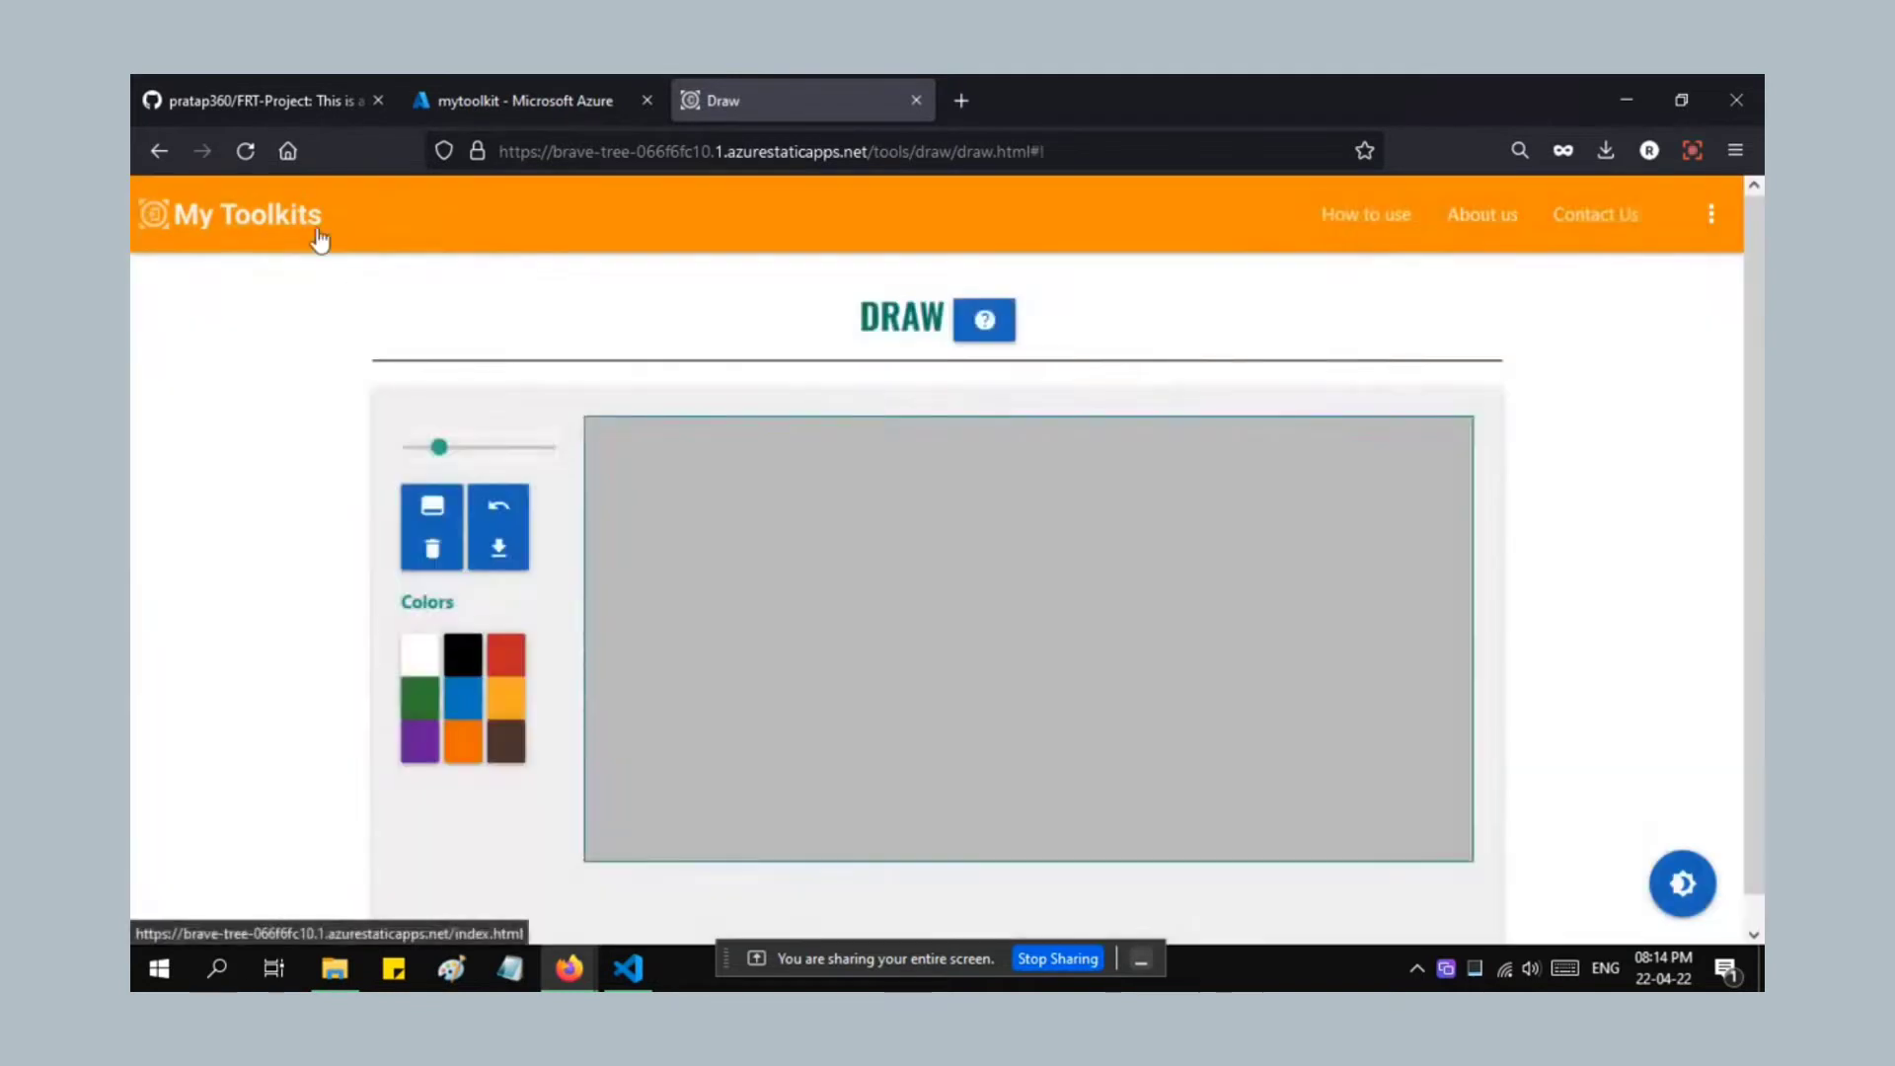
{"action": "left_click", "coordinate": [317, 242]}
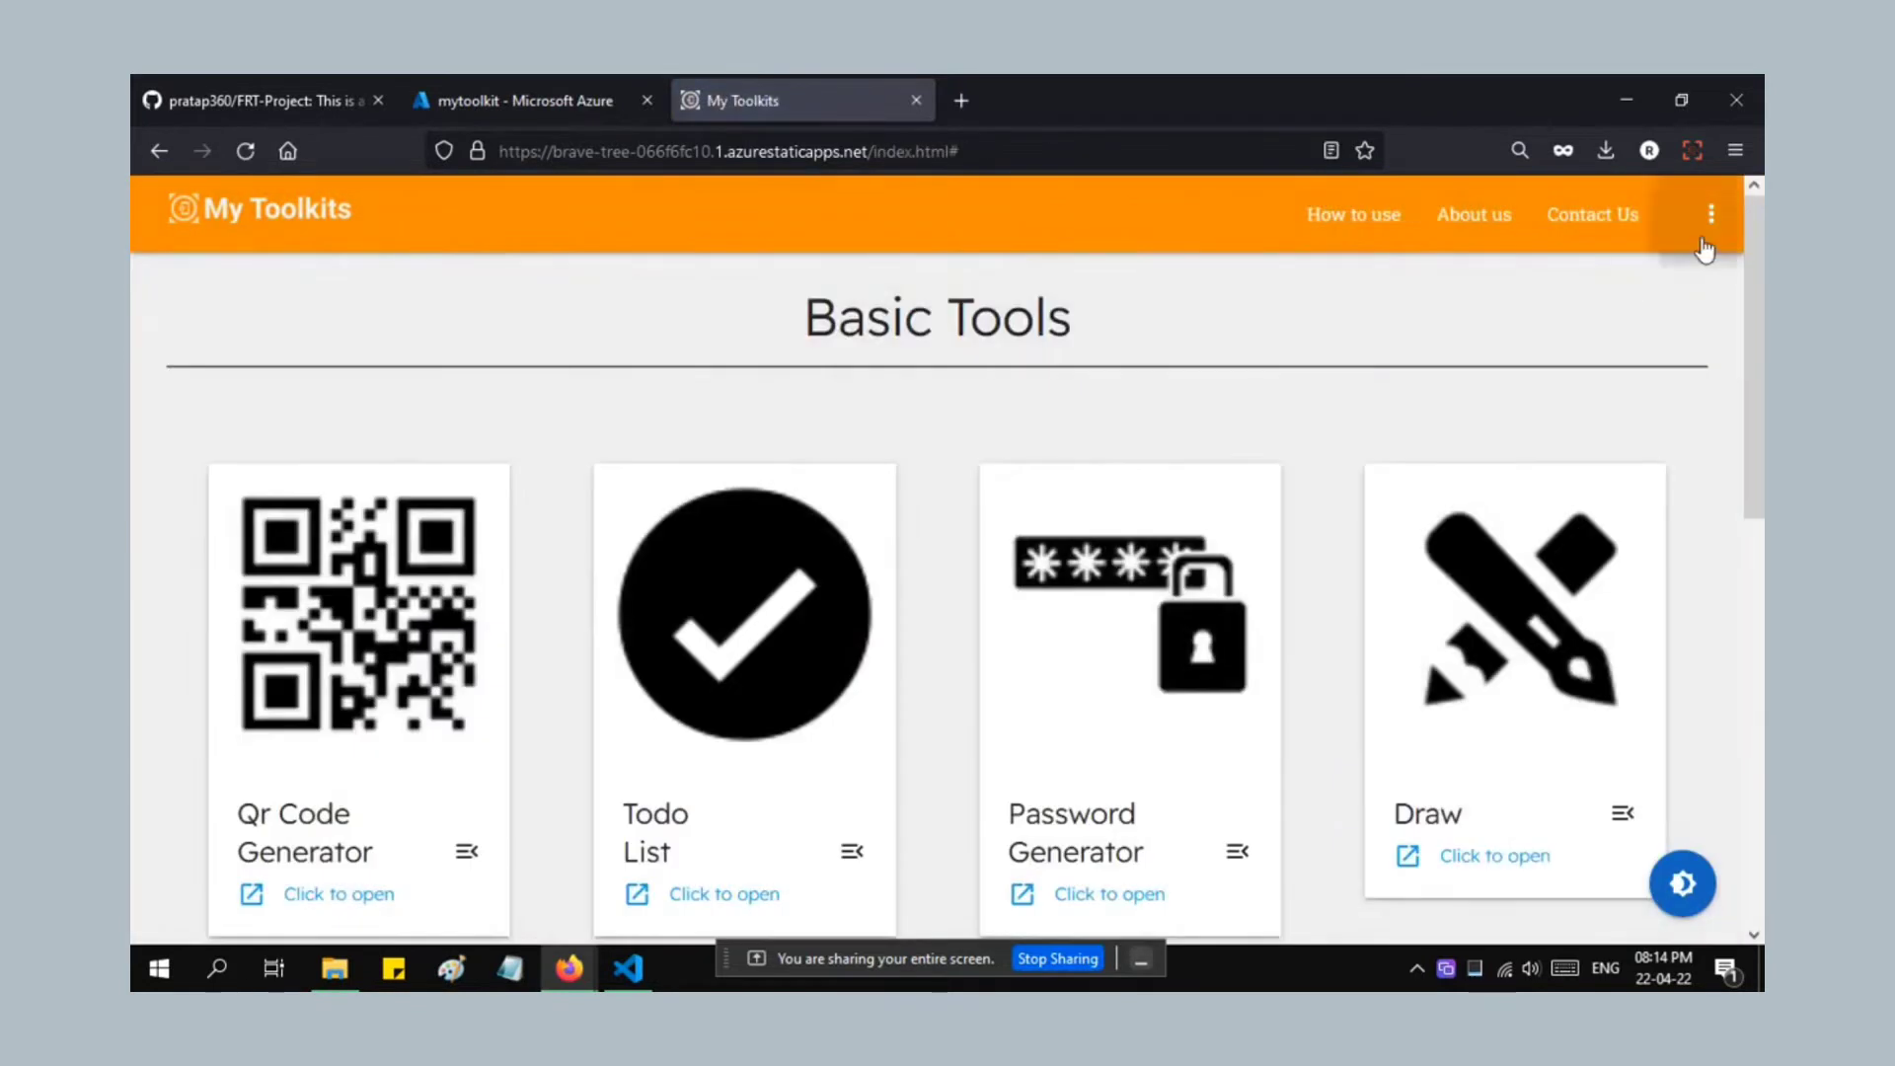
{"action": "scroll", "coordinate": [655, 753], "scroll_direction": "down", "scroll_amount": 10}
{"action": "scroll", "coordinate": [1051, 700], "scroll_direction": "up", "scroll_amount": 4}
{"action": "scroll", "coordinate": [1046, 693], "scroll_direction": "up", "scroll_amount": 5}
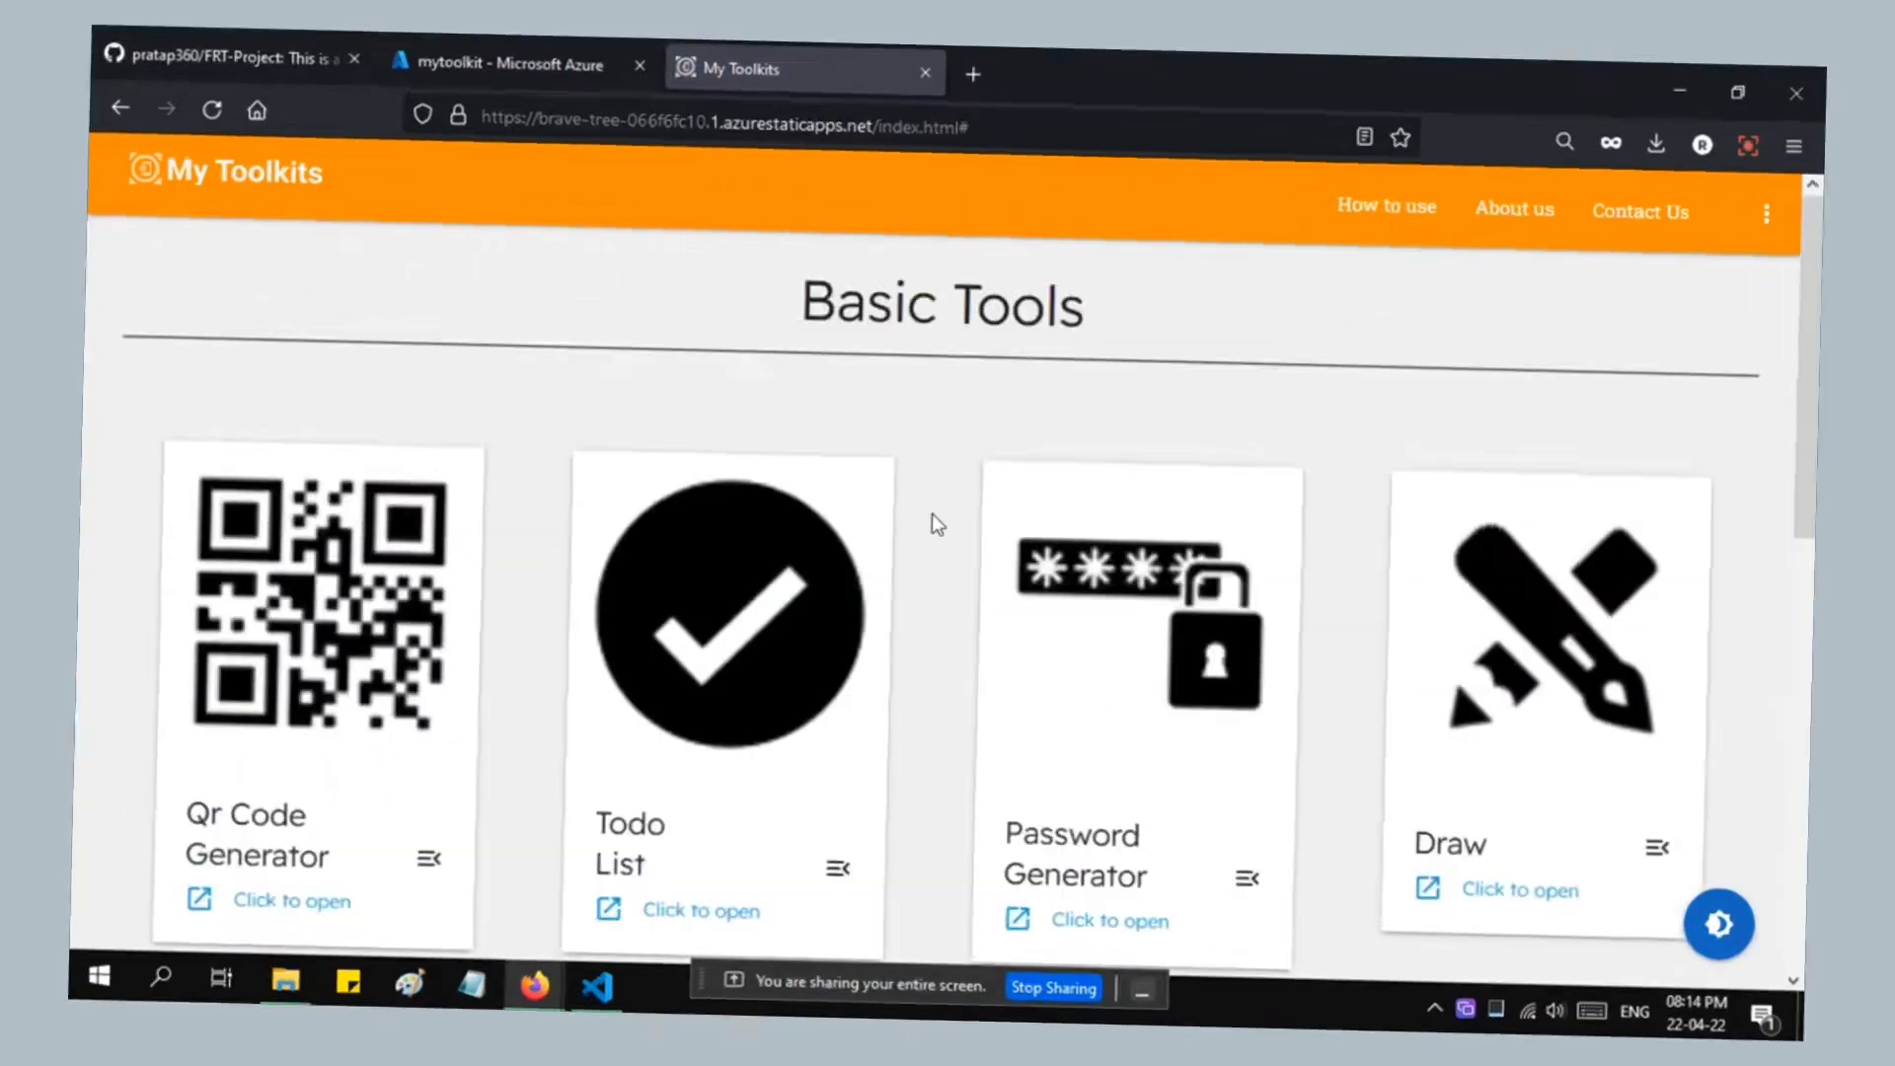